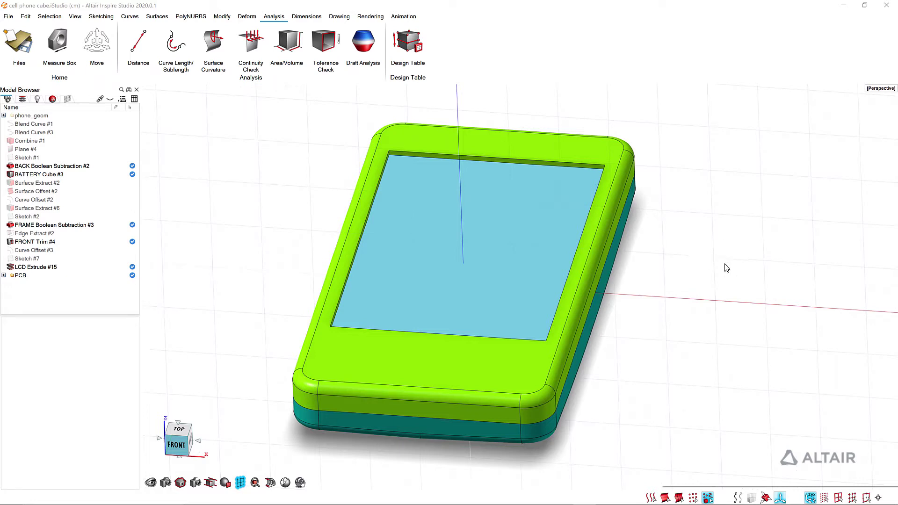
Temporarily hide the front shell, screen and PCB to inspect the frame, then show them again.
right_click_drag(705, 262, 476, 299)
left_click(475, 297)
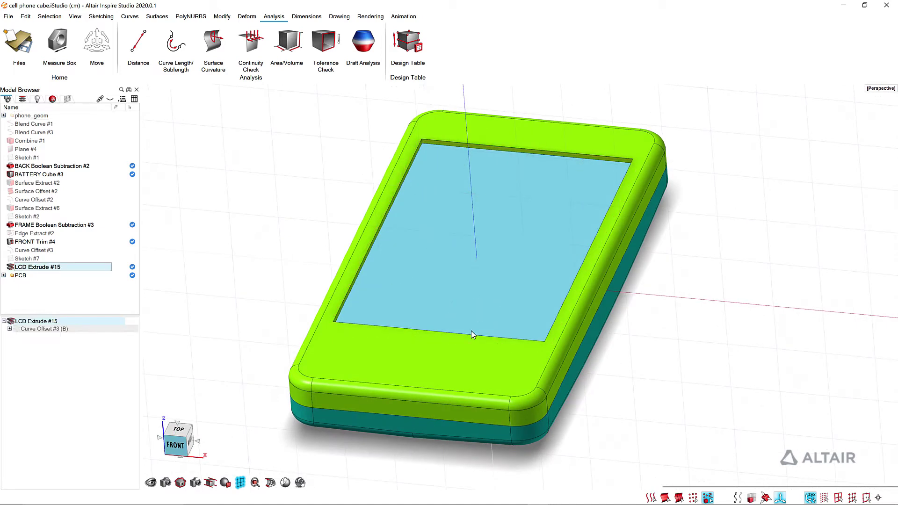
left_click(450, 356, "ctrl")
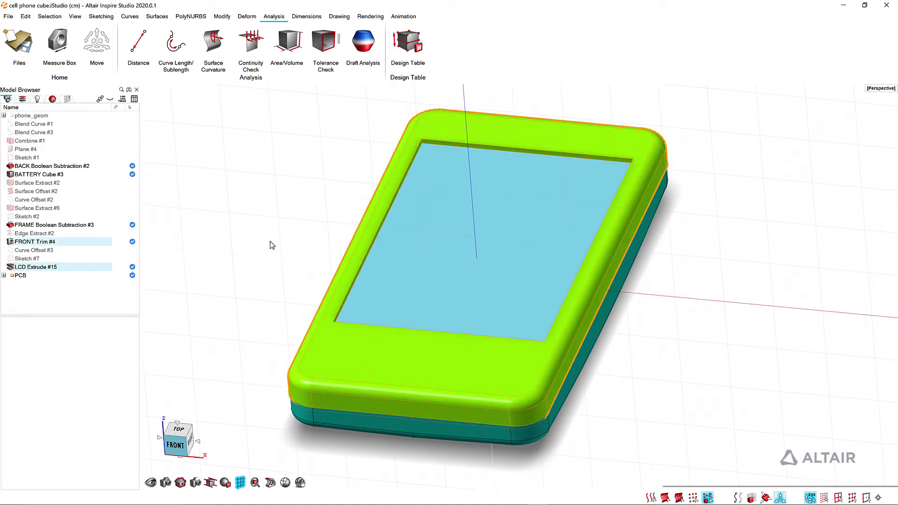
key("h")
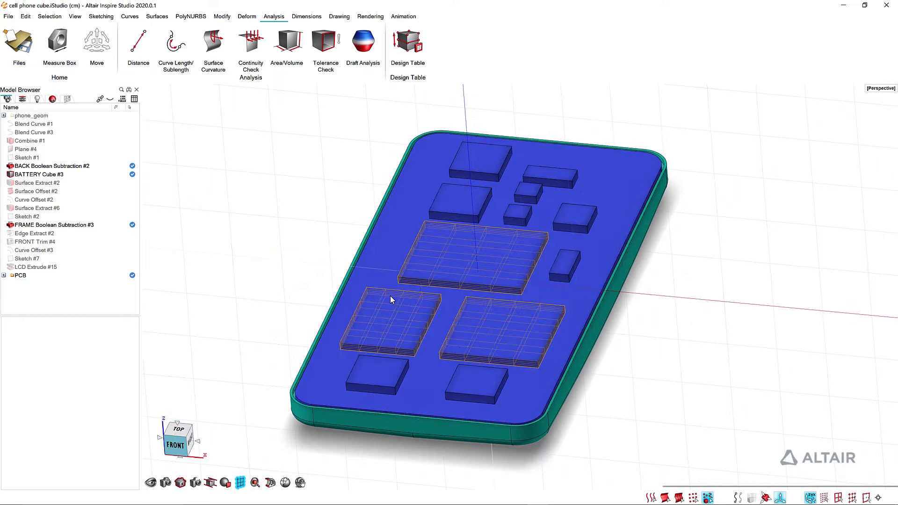
left_click(13, 277)
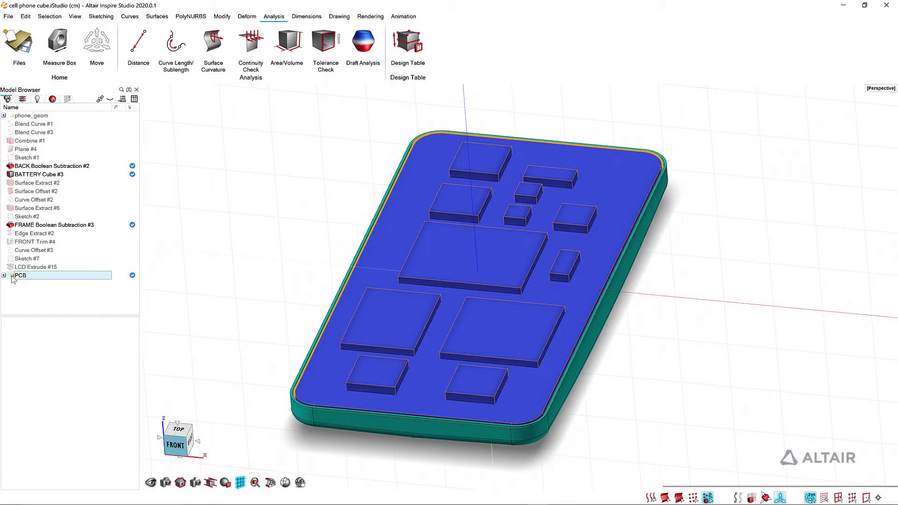
key("h")
left_click(184, 270)
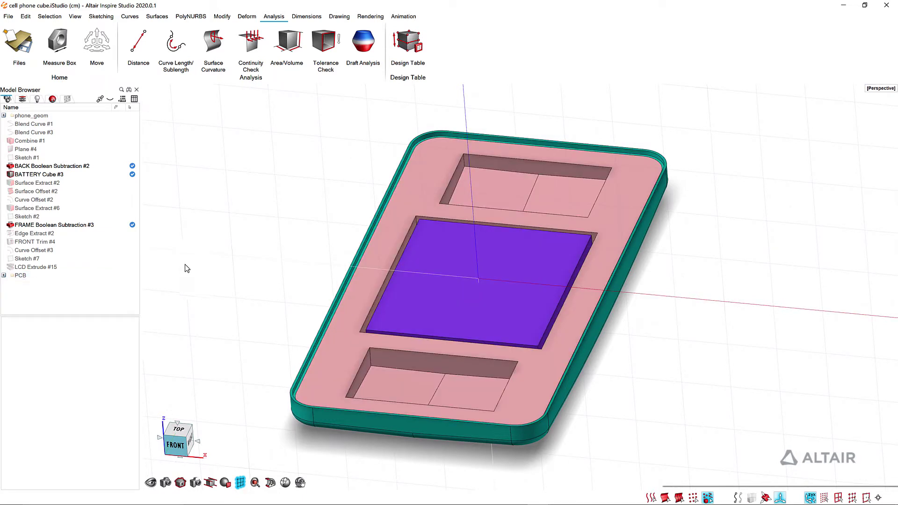
left_click(15, 277)
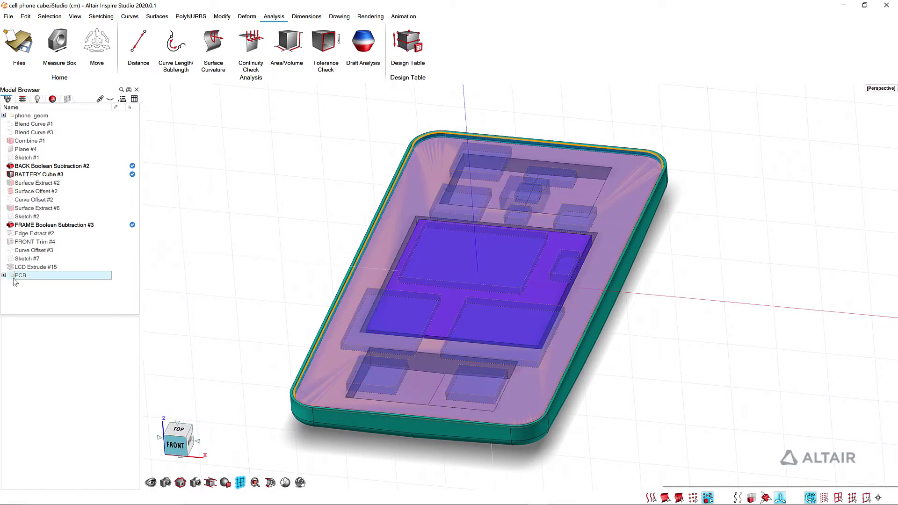
left_click(10, 275)
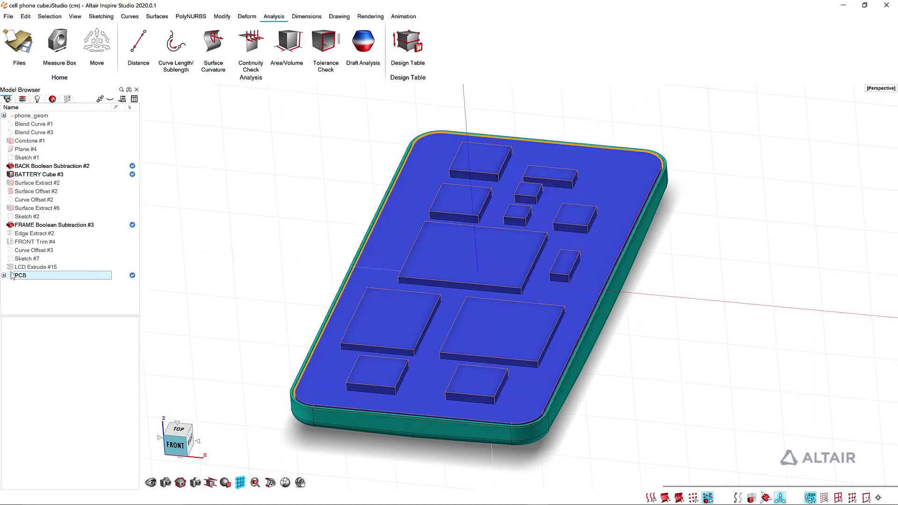
left_click(10, 267)
left_click(10, 242)
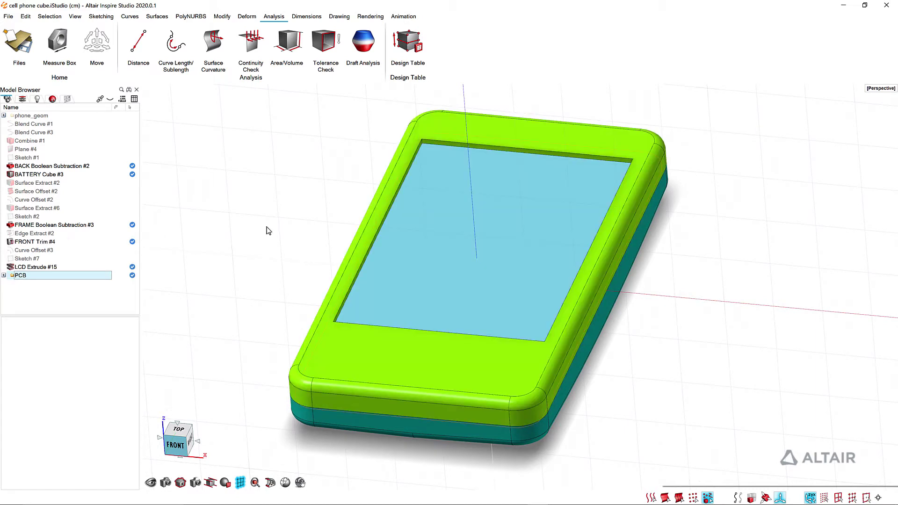
left_click(257, 226)
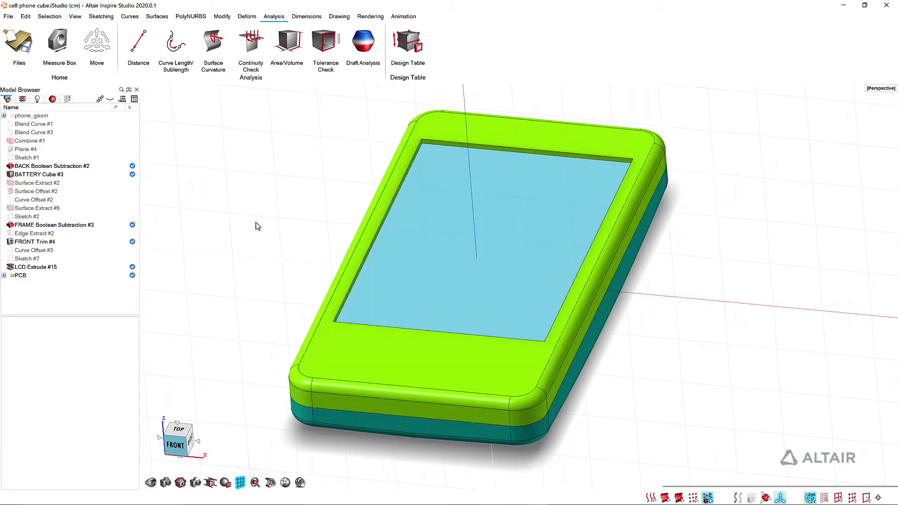
In the Design Table, set Overall Width to 4.5 cm, then back to 5.5 cm.
left_click(408, 43)
middle_click_drag(481, 210, 374, 198)
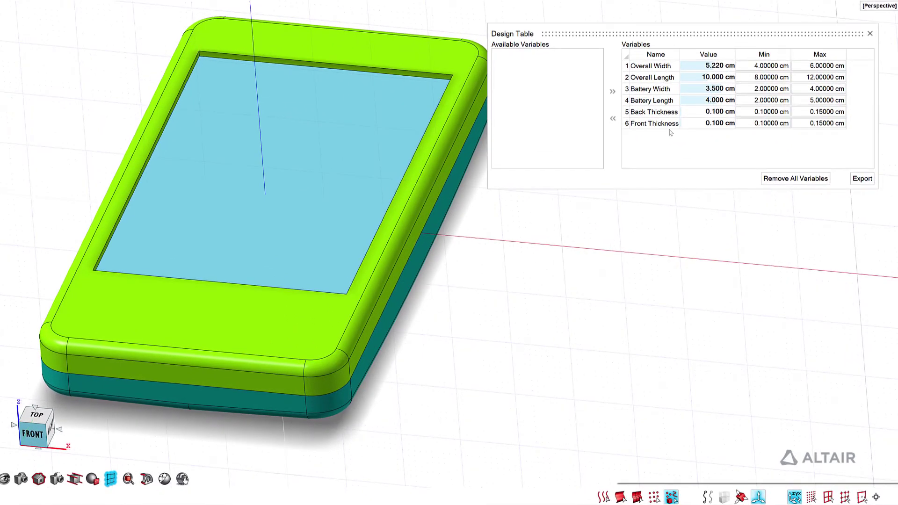
double_click(716, 68)
type("4.5")
key("Return")
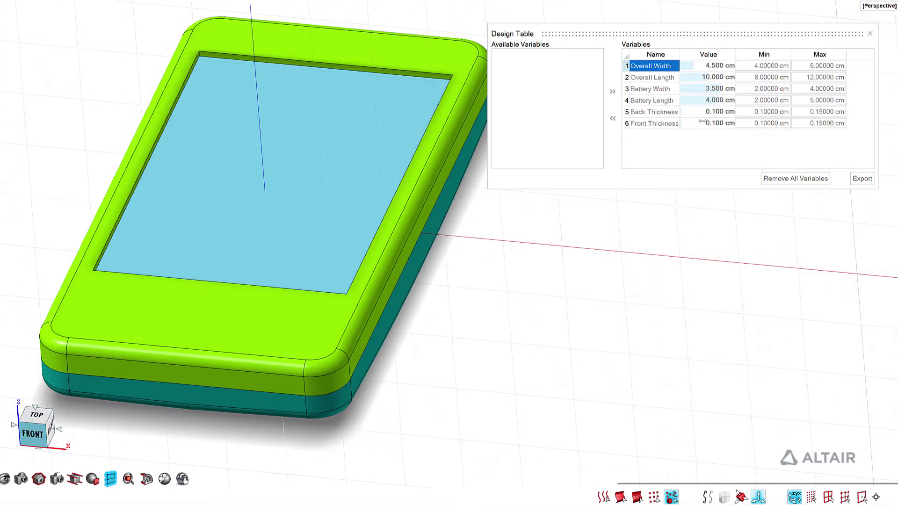
double_click(710, 65)
key("ctrl+a")
type("5.5")
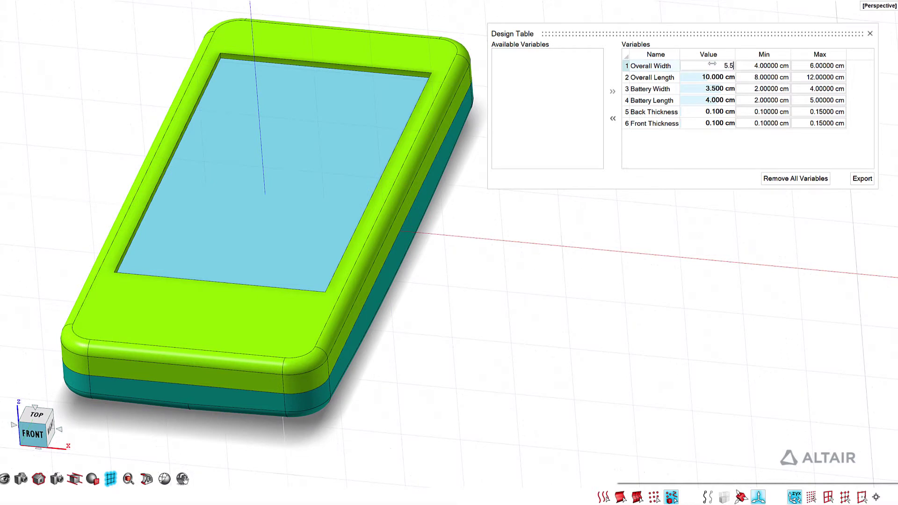
key("Return")
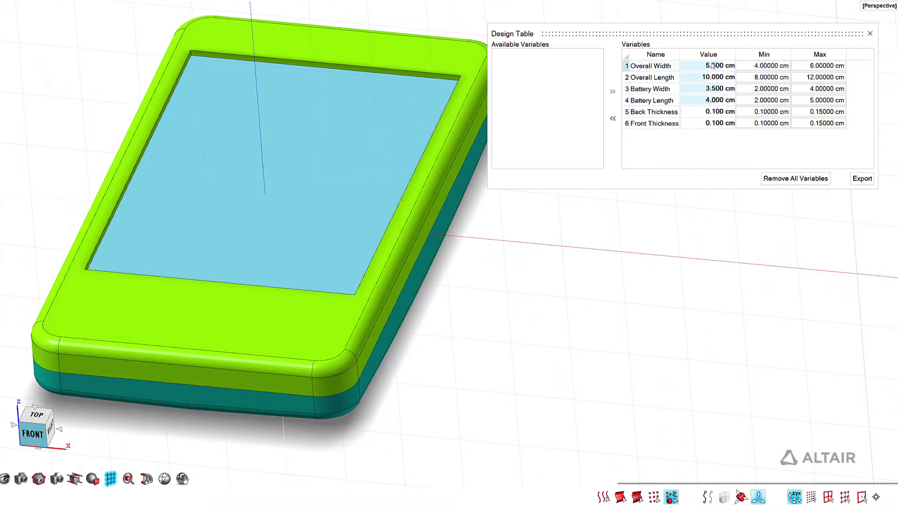
Set Overall Length to 11 cm to lengthen the phone.
left_click(291, 194)
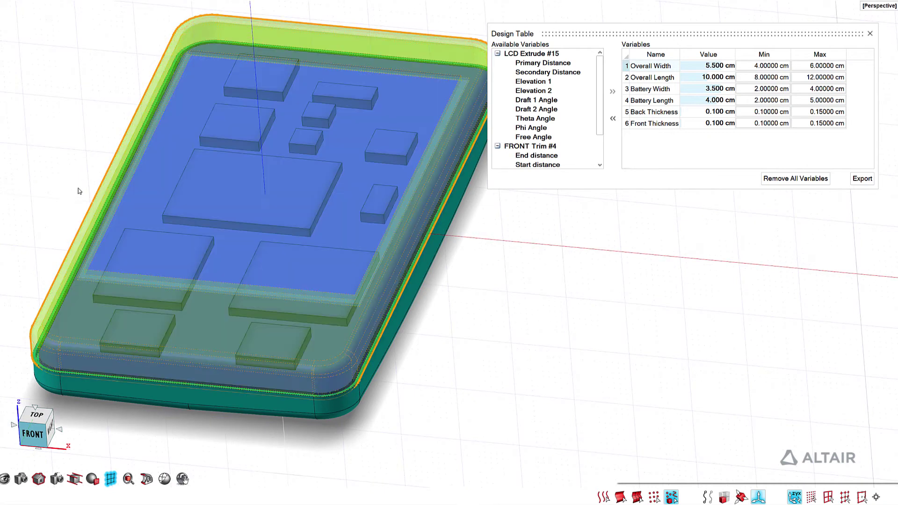
left_click(78, 171)
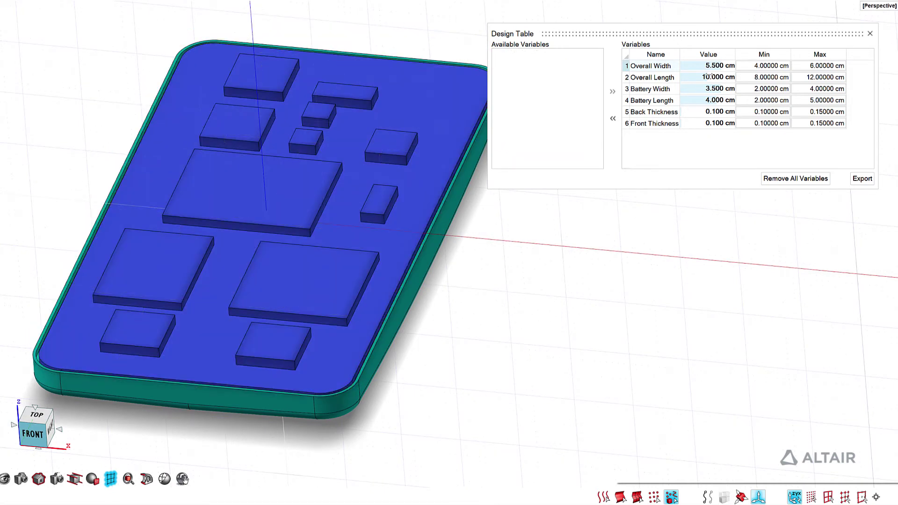
double_click(708, 77)
type("11")
key("Return")
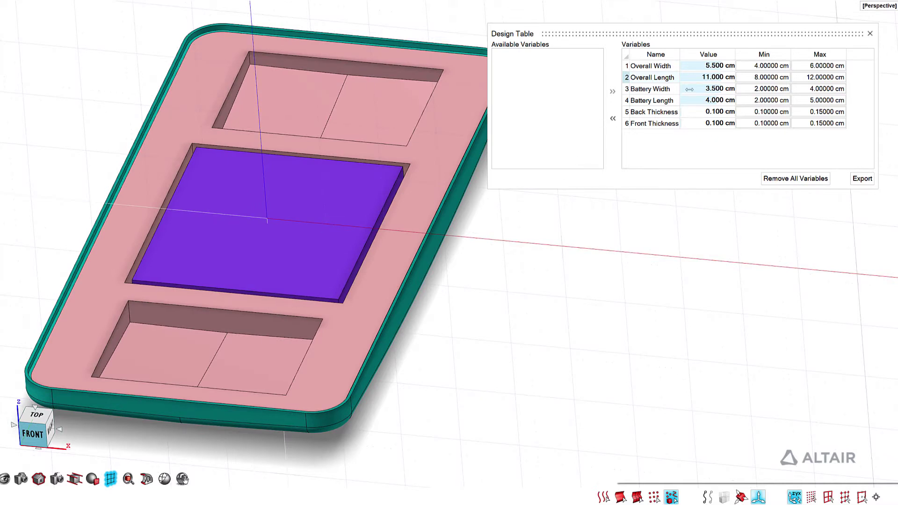
Set Battery Width to 3 cm, re-entering the value to make sure it sticks.
double_click(688, 88)
type("3")
key("Return")
double_click(706, 101)
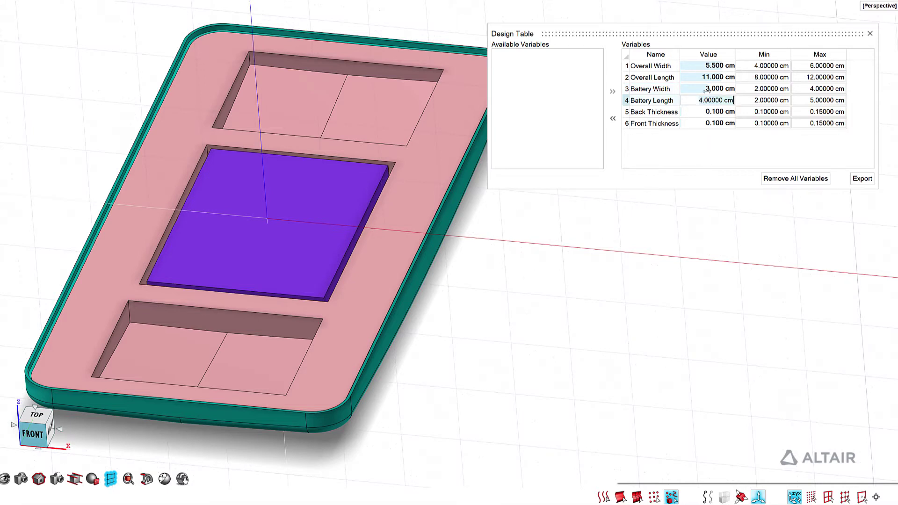
key("Return")
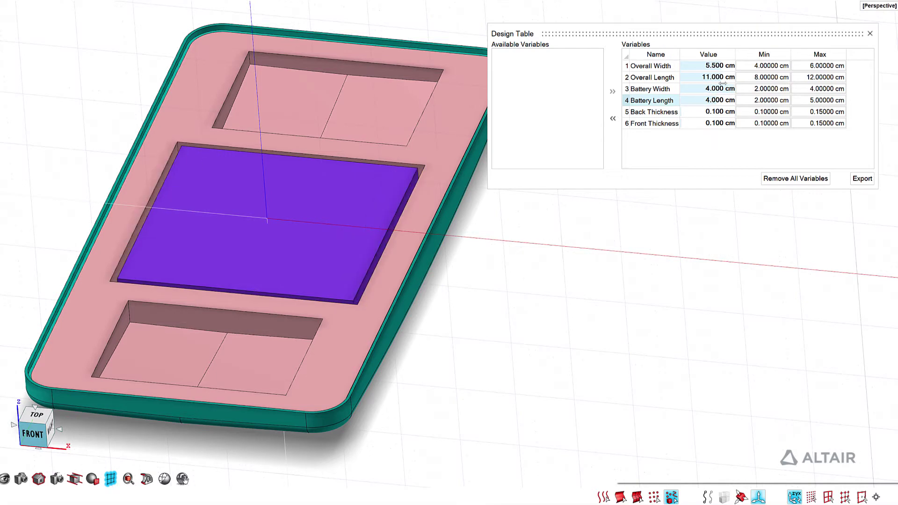
double_click(723, 88)
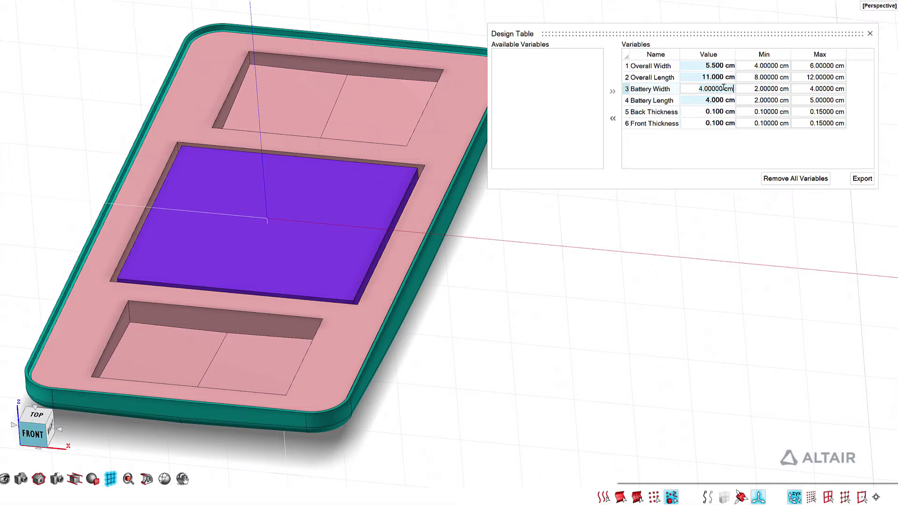
key("ctrl+a")
type("3")
key("Return")
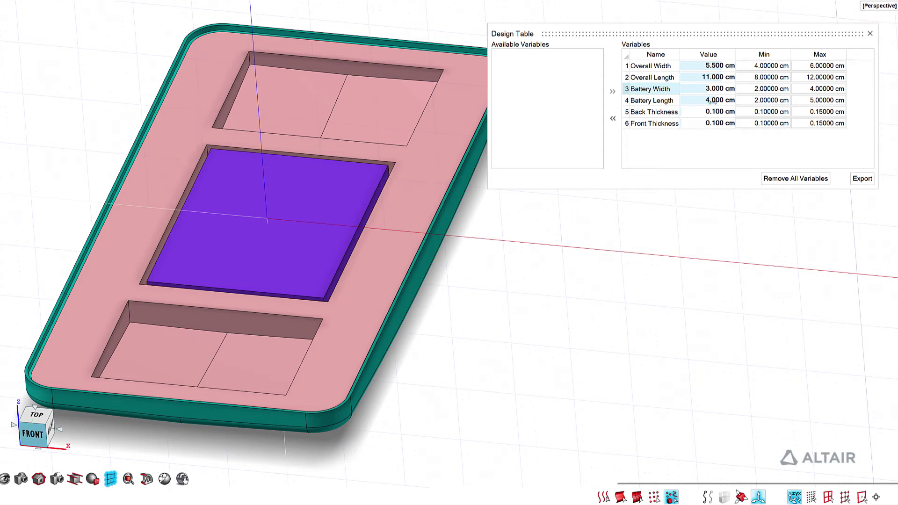
Edit Battery Length but undo the change, leaving it at 4 cm.
double_click(713, 100)
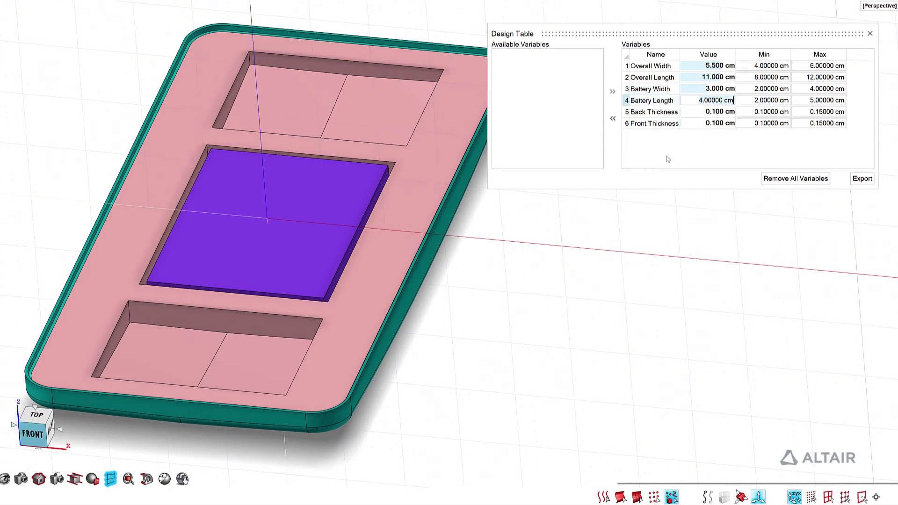
key("ctrl+a")
type("1")
key("ctrl+z")
key("Return")
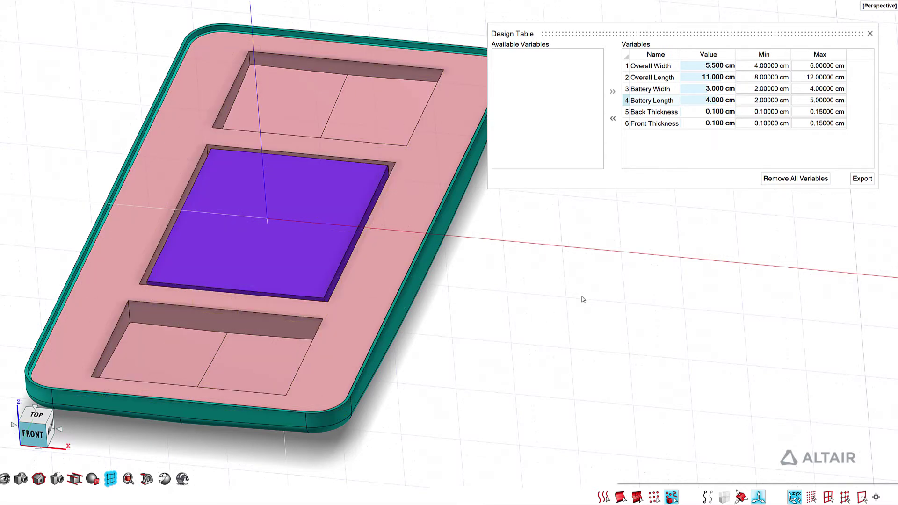
Start exporting the design variables to a HyperStudy file, then cancel the Save As dialog.
left_click(860, 179)
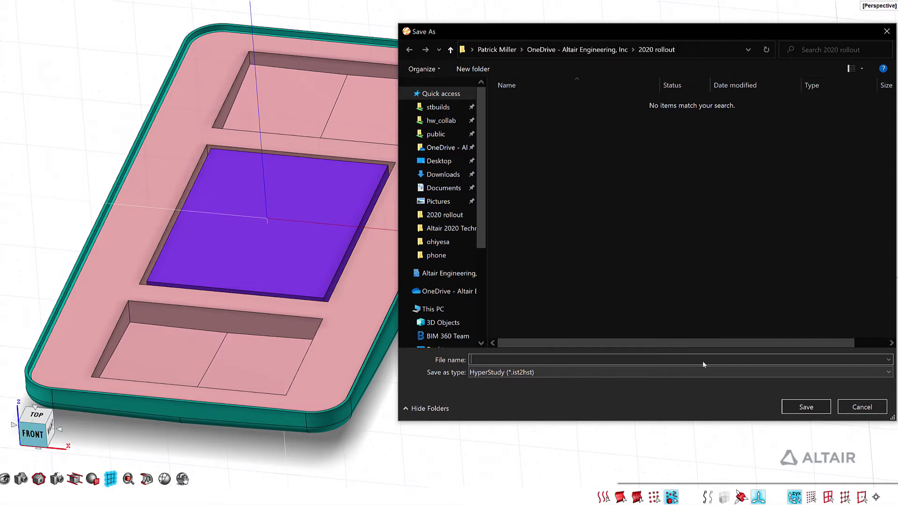
left_click(859, 406)
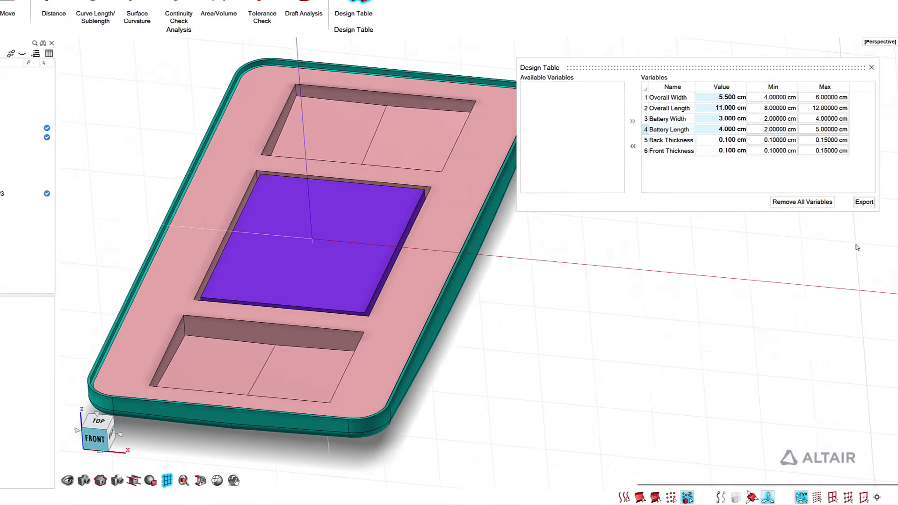
Reopen the Design Table, remove Overall Width, then remove all remaining variables.
left_click(873, 111)
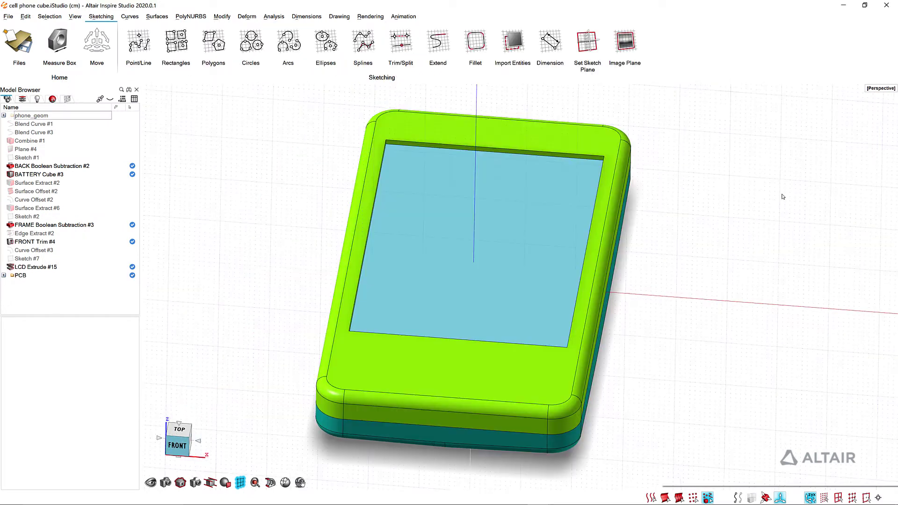
right_click_drag(702, 314, 697, 284)
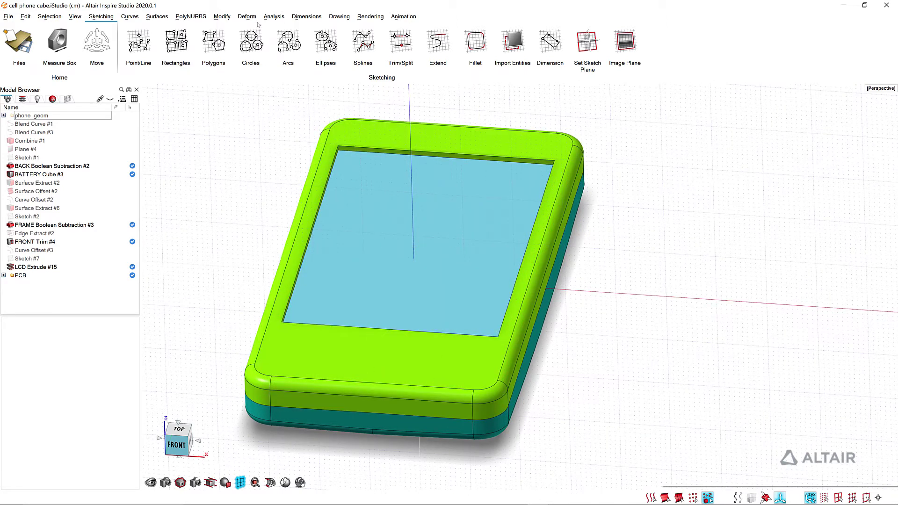
left_click(275, 17)
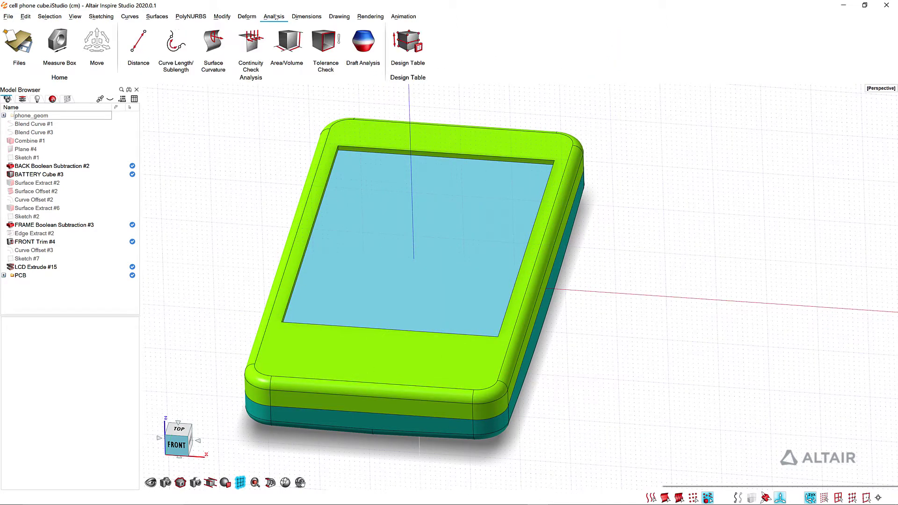
left_click(407, 42)
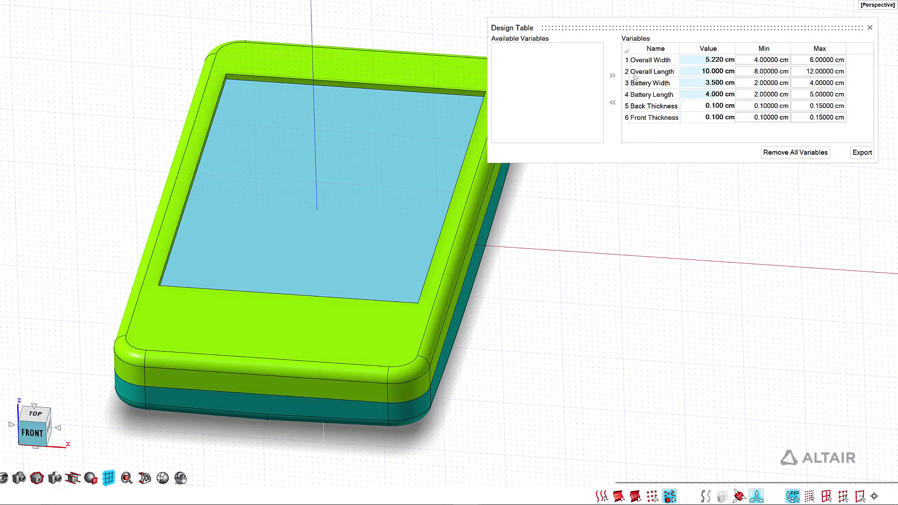
left_click(629, 61)
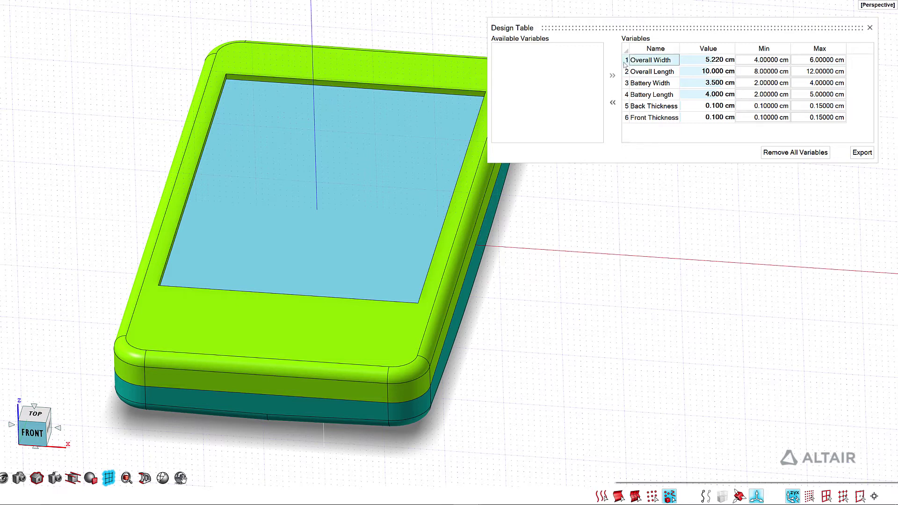
left_click(612, 103)
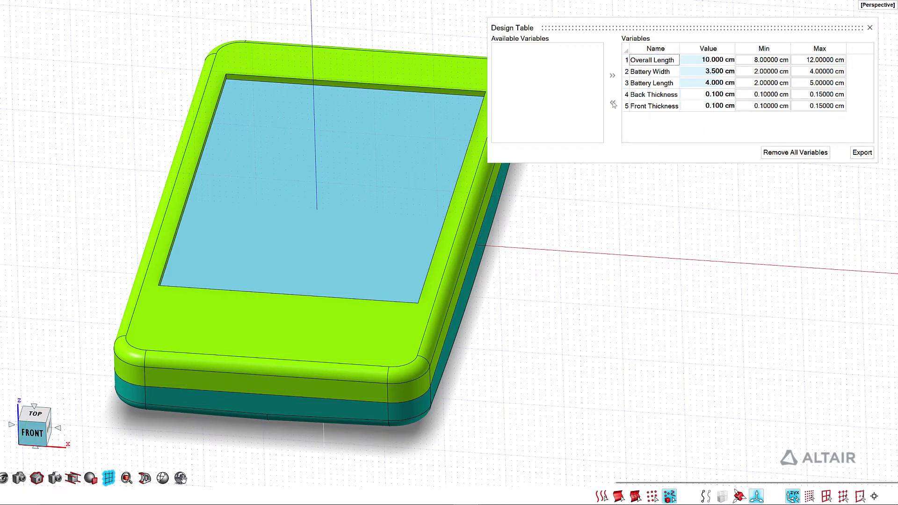
left_click(791, 154)
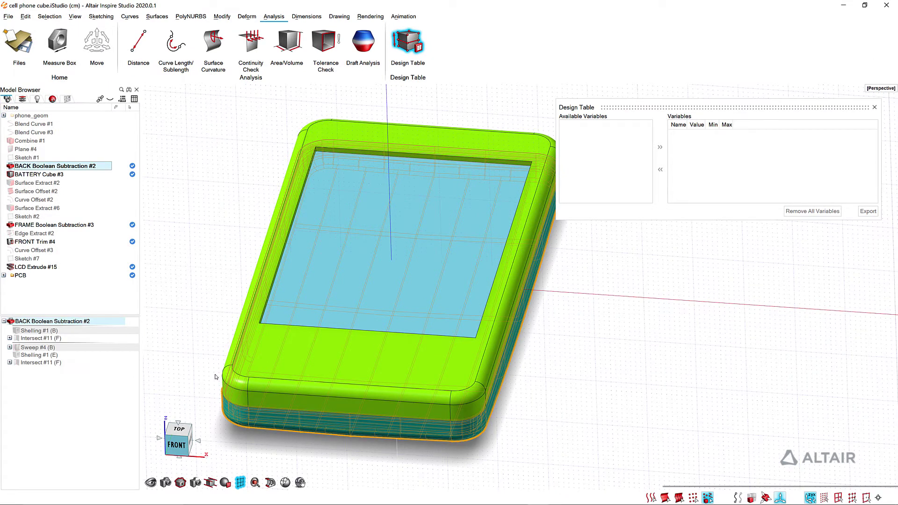
Add Cube #2's Length (5.220 cm) and Width (10.000 cm) under Intersect #2 as design variables.
left_click(10, 337)
left_click(15, 380)
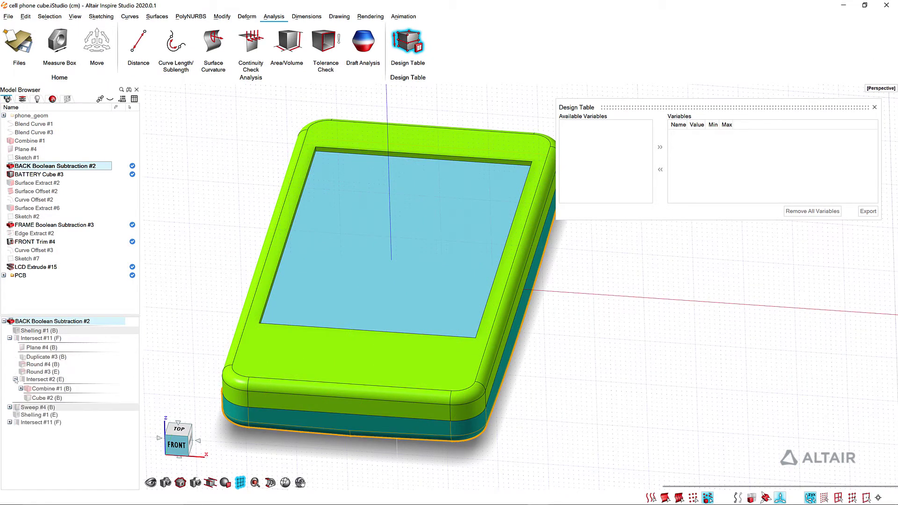
left_click(42, 398)
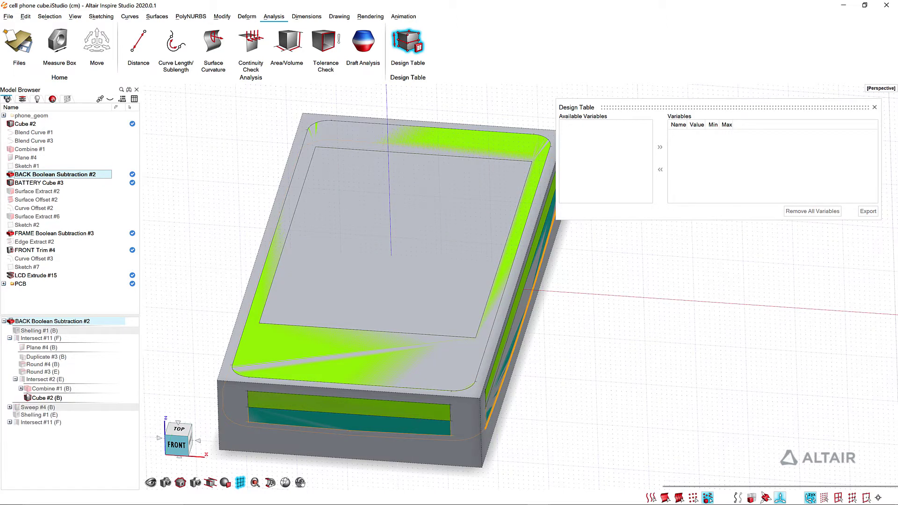
left_click(31, 398)
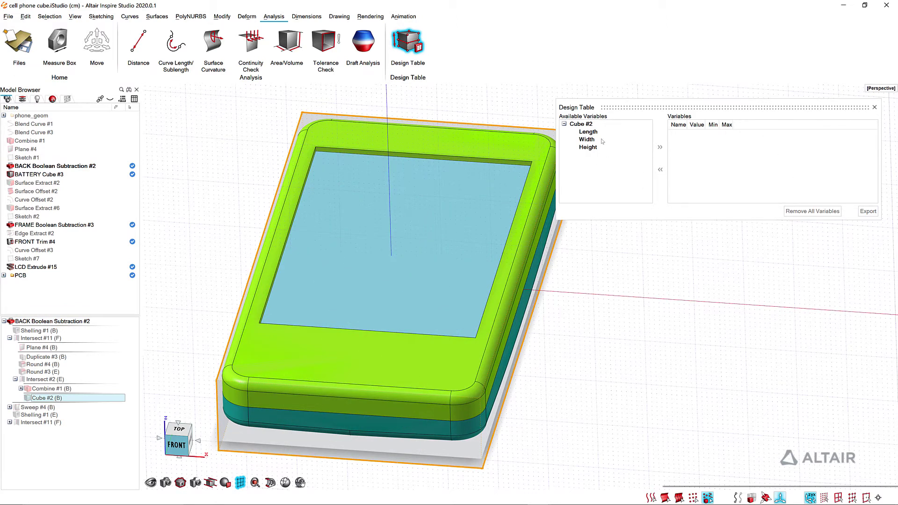
left_click(600, 132)
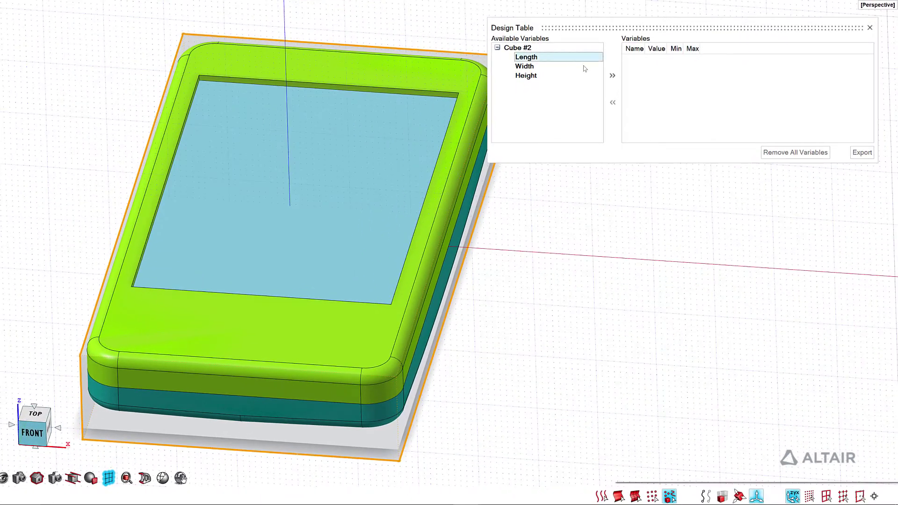
left_click(611, 77)
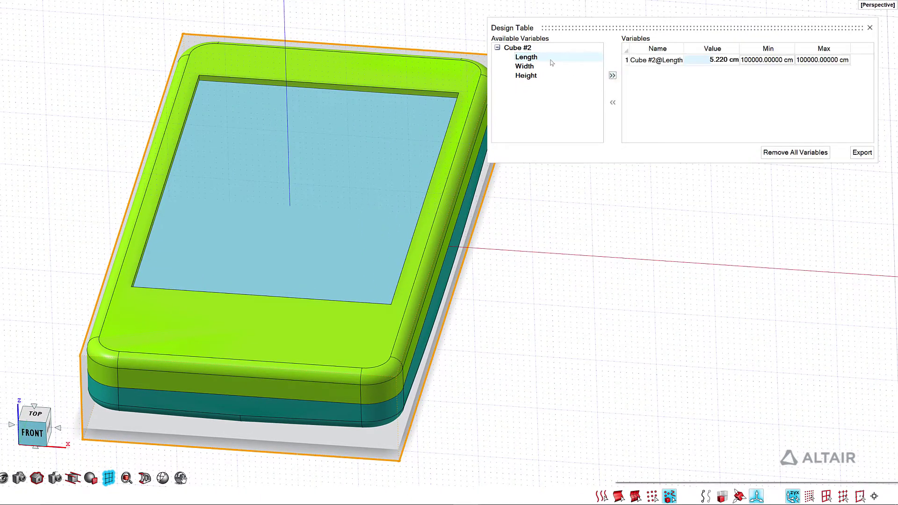
left_click(551, 66)
left_click(612, 76)
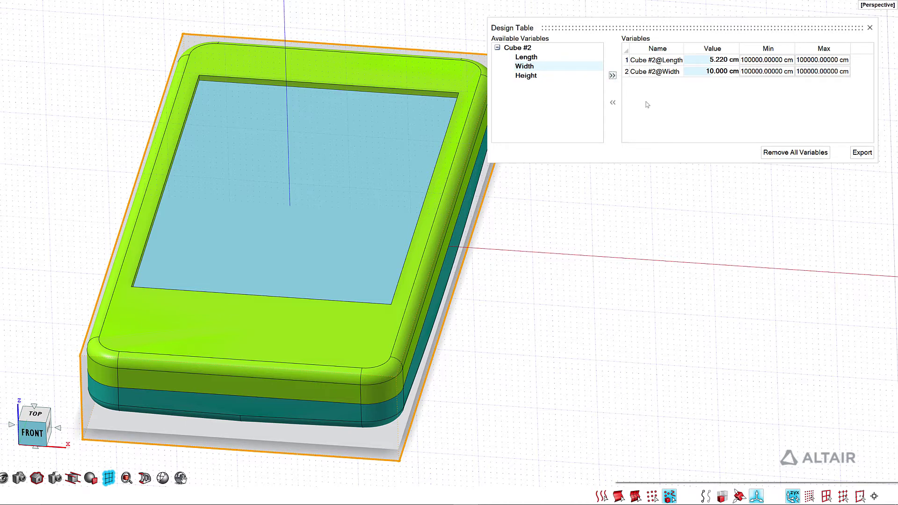
Browse the screen, shell, PCB and several features to find the battery's parameters.
left_click(355, 231)
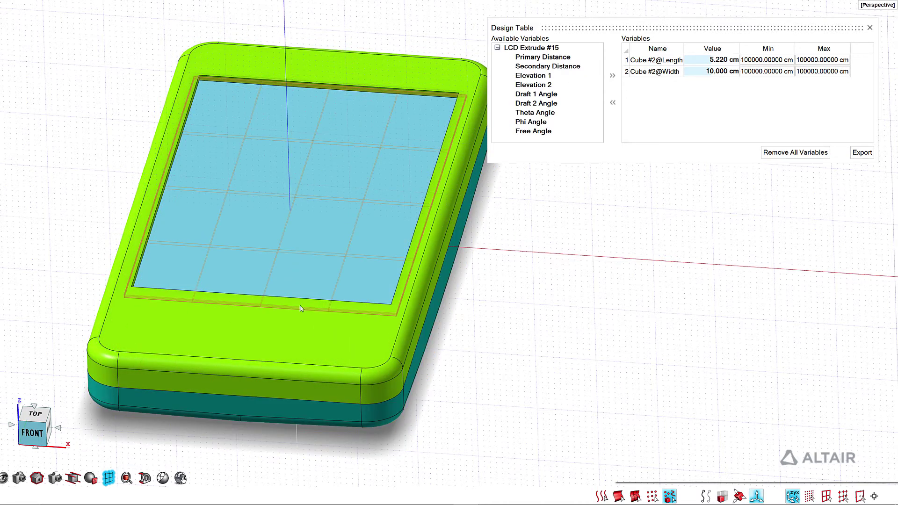
left_click(286, 338, "ctrl")
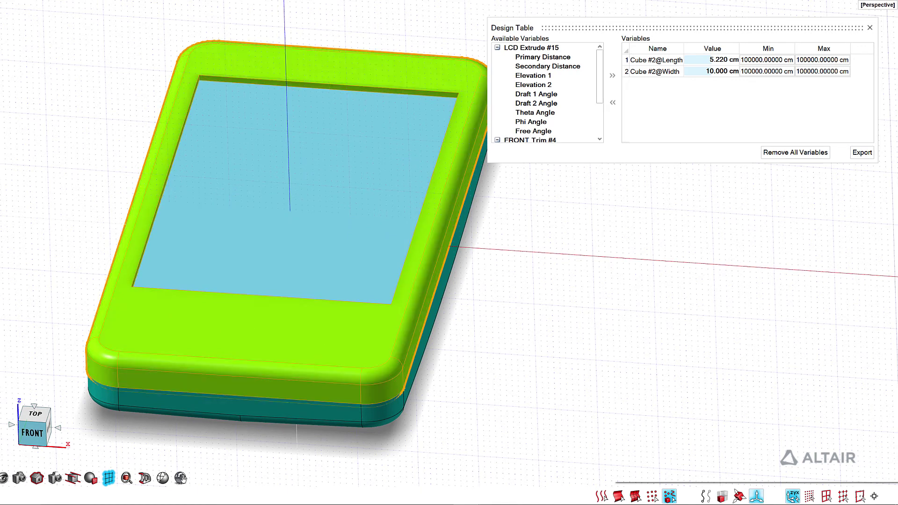
left_click(20, 275, "ctrl")
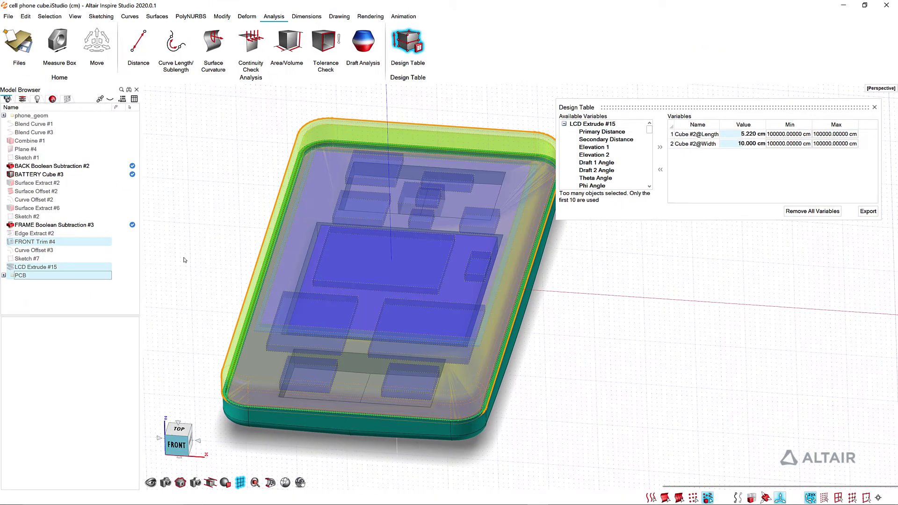
left_click(206, 246)
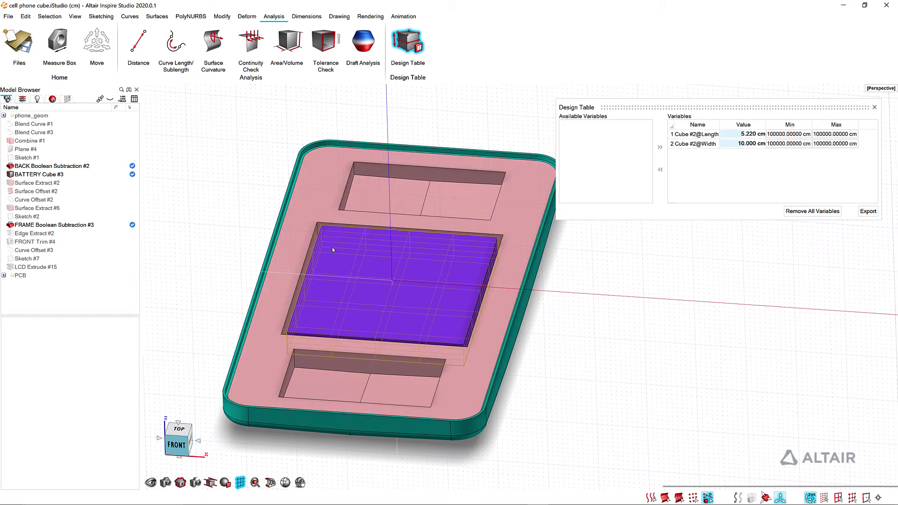
left_click(333, 249)
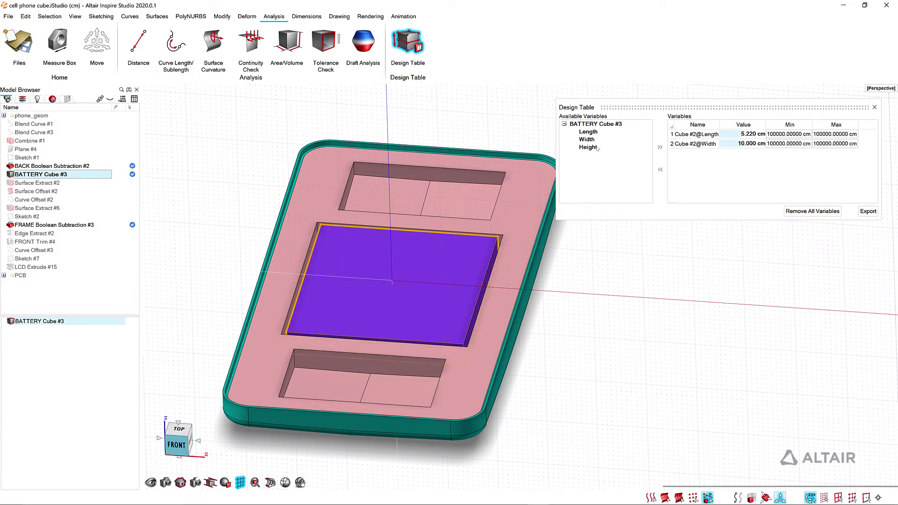
left_click(43, 184)
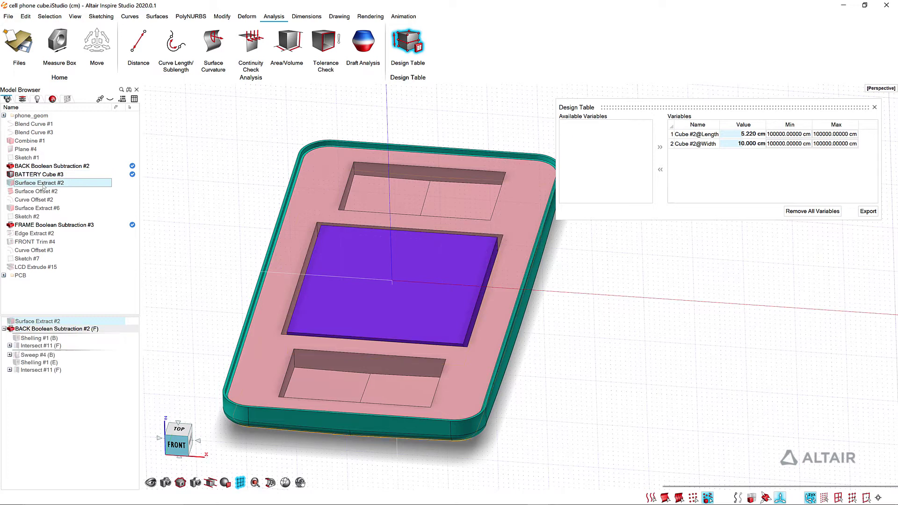
left_click(41, 338)
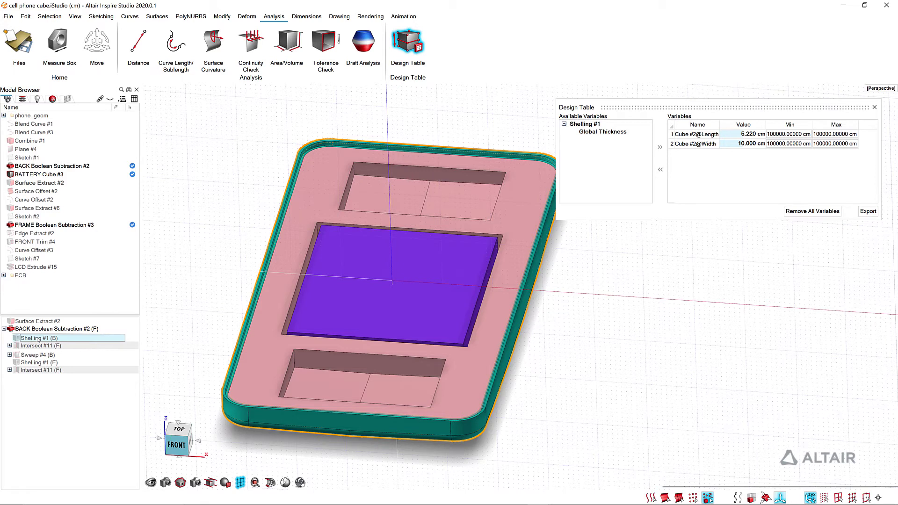
left_click(39, 355)
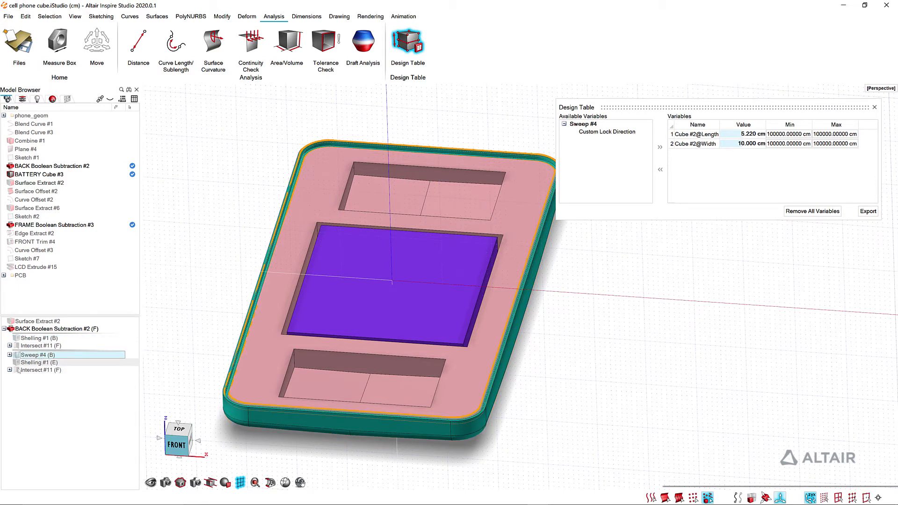
left_click(367, 248)
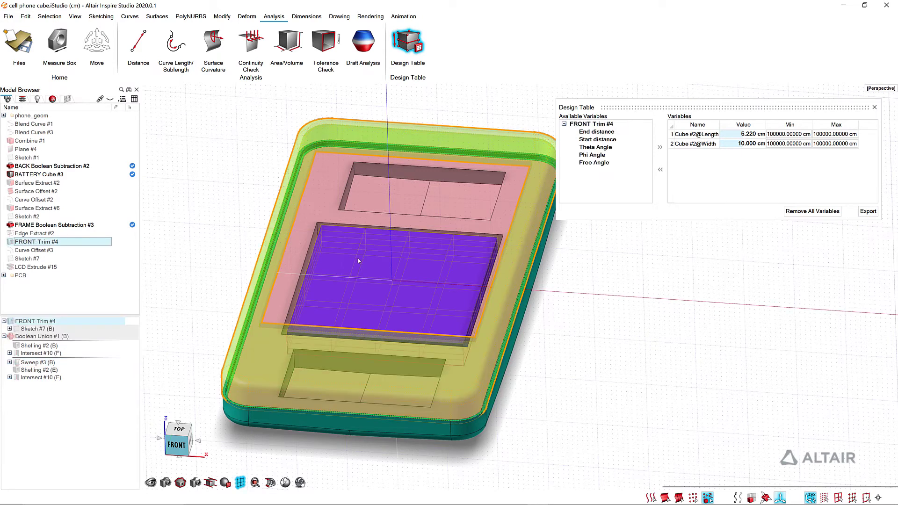
Add BATTERY Cube #3's Length (3.500 cm) and Width (4.000 cm) as variables 3 and 4.
left_click(358, 261)
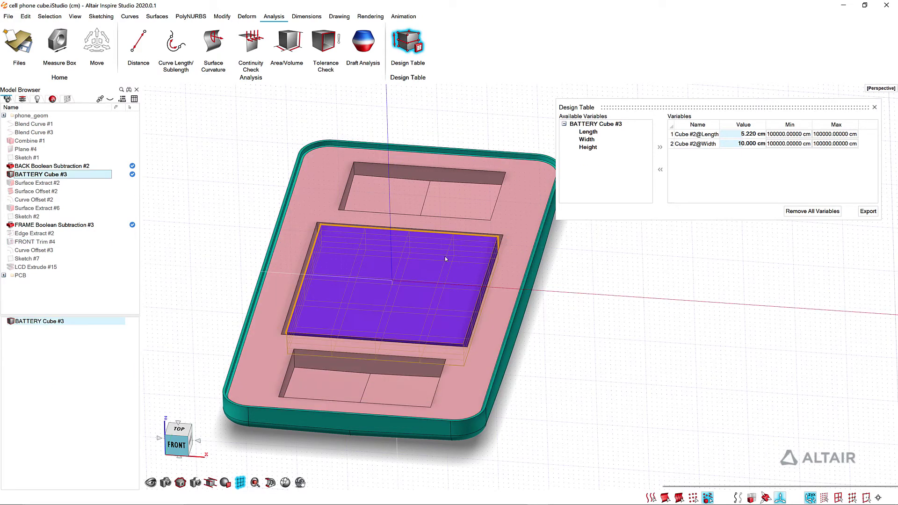
left_click(606, 135)
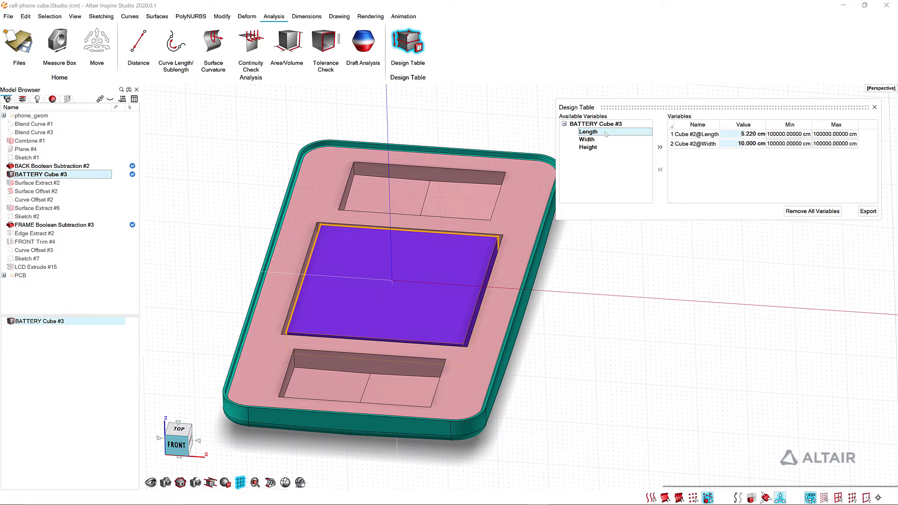
left_click(604, 139, "shift")
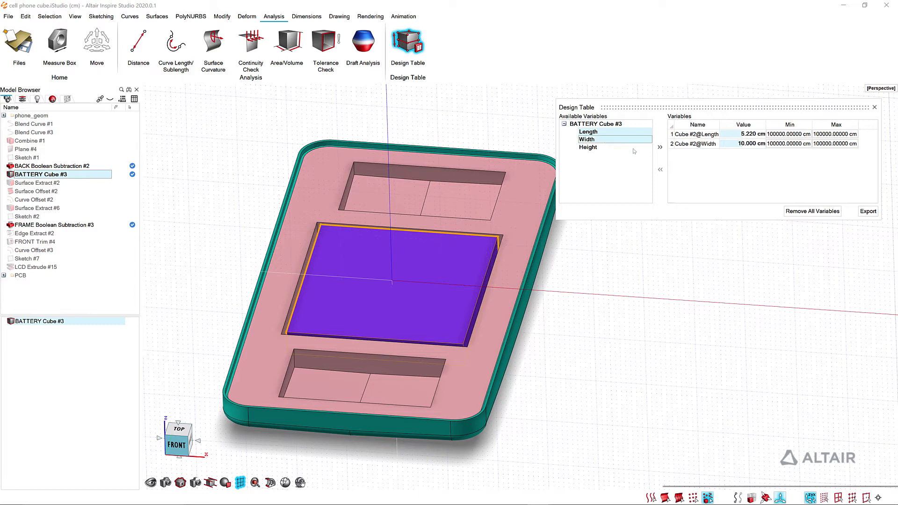
left_click(658, 147)
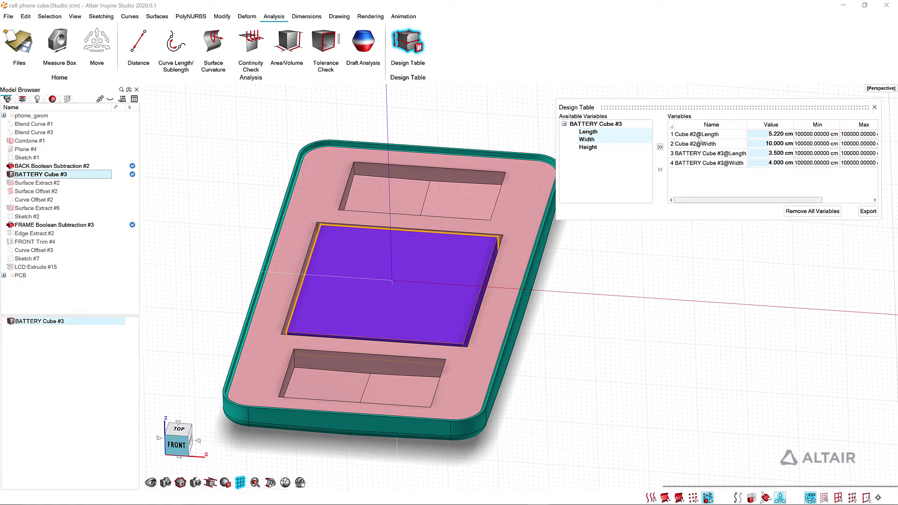
left_click(693, 135)
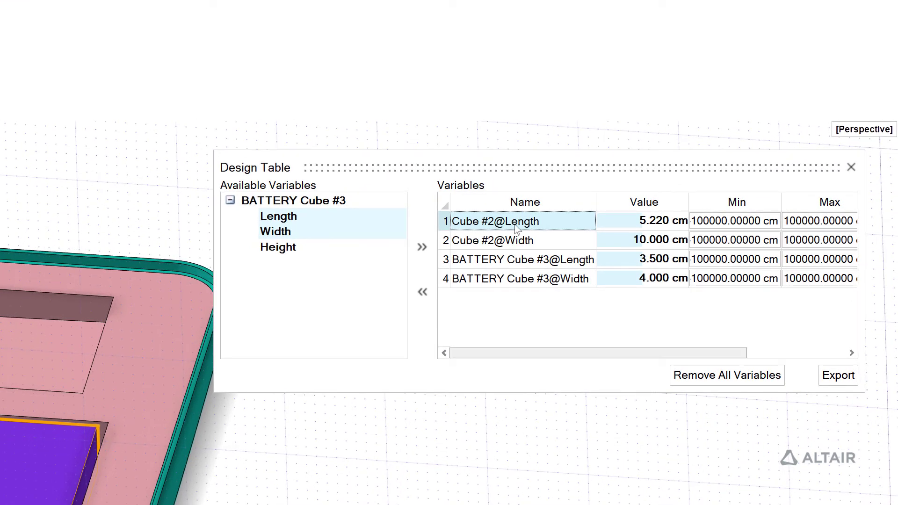
Rename Cube #2@Length to 'Overall length' and Cube #2@Width to 'Overall width'.
double_click(516, 228)
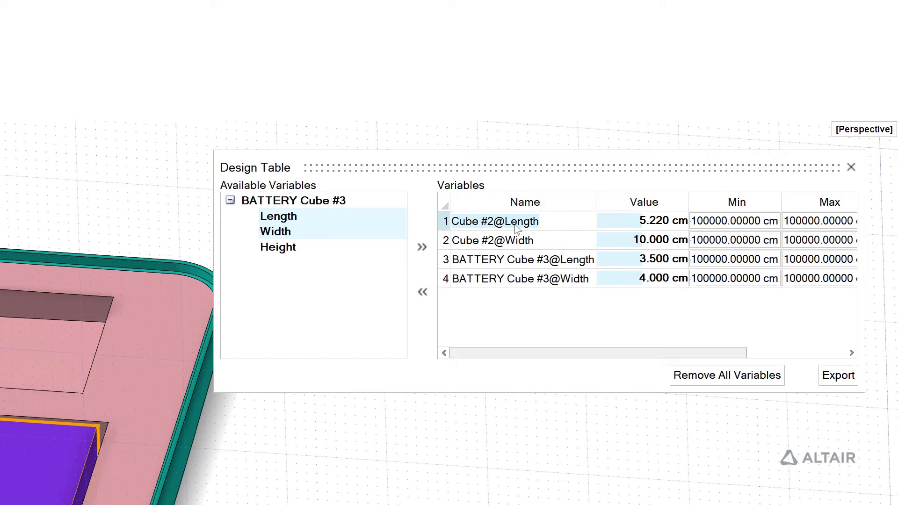
type("Overall")
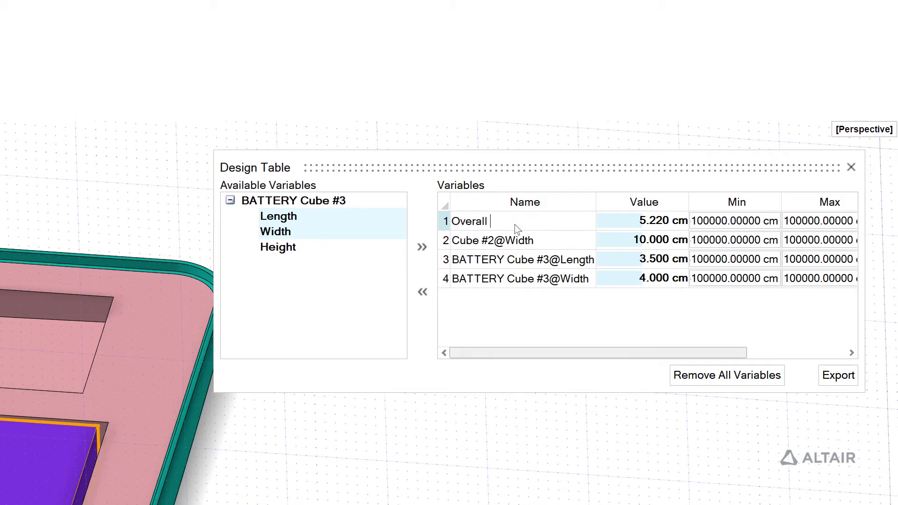
type(" length")
key("Return")
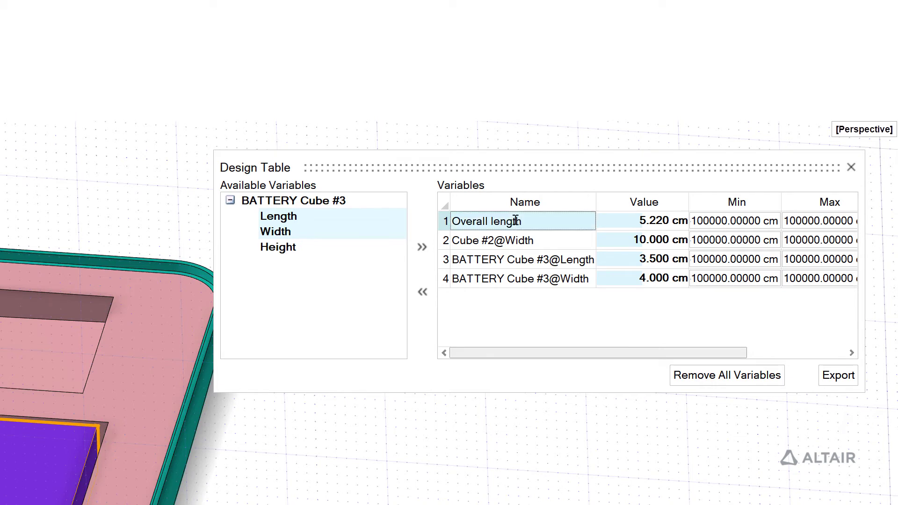
left_click(525, 238)
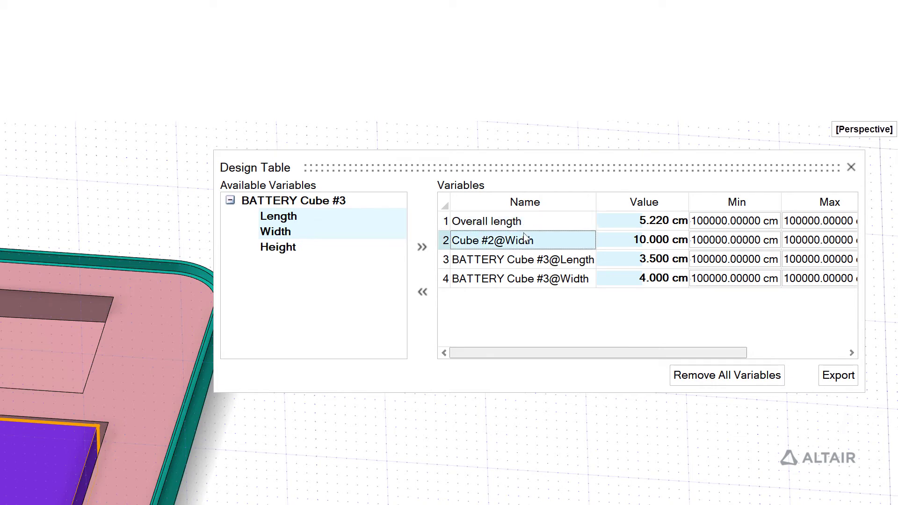
left_click(527, 246)
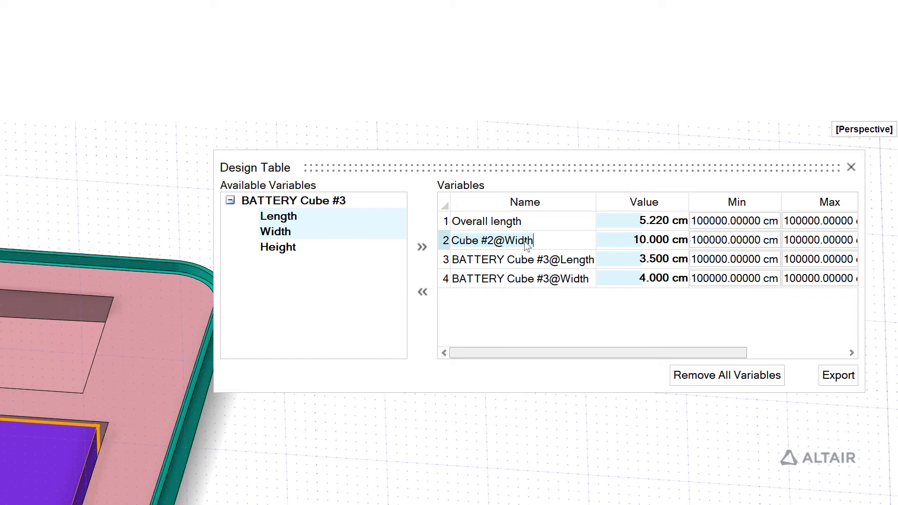
type("Overall wid")
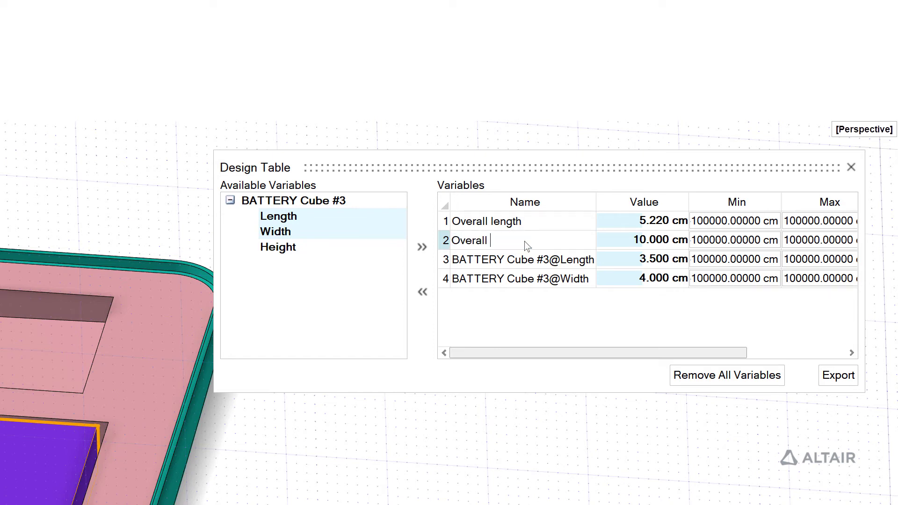
key("Return")
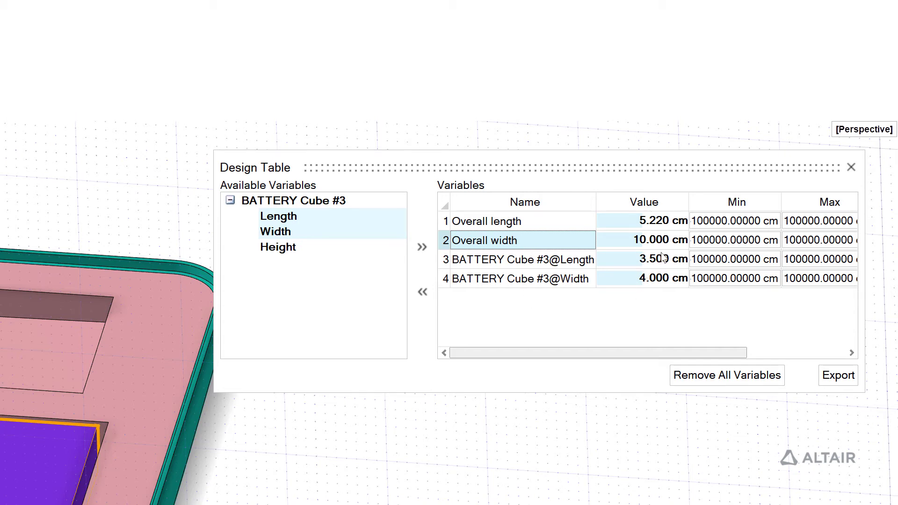
Limit Overall length to a 4 cm minimum and 7 cm maximum, then close the Design Table.
double_click(738, 224)
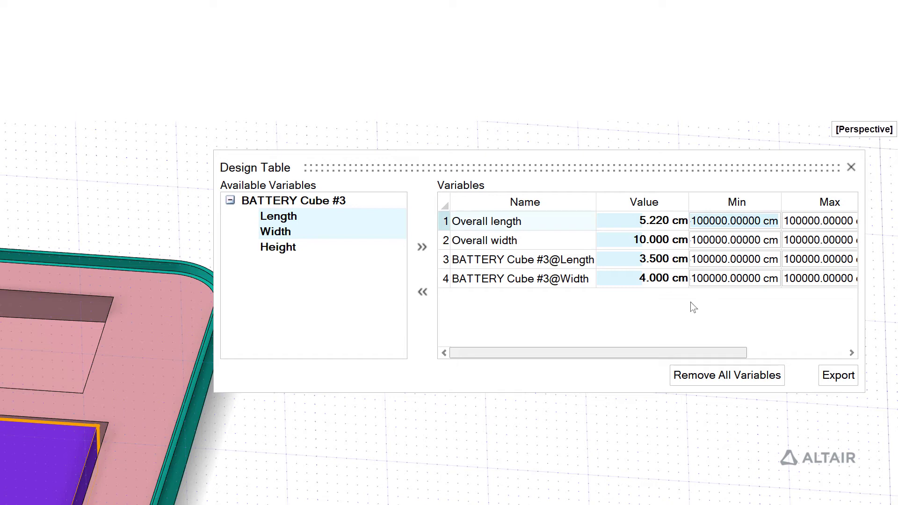
key("ctrl+a")
type("4")
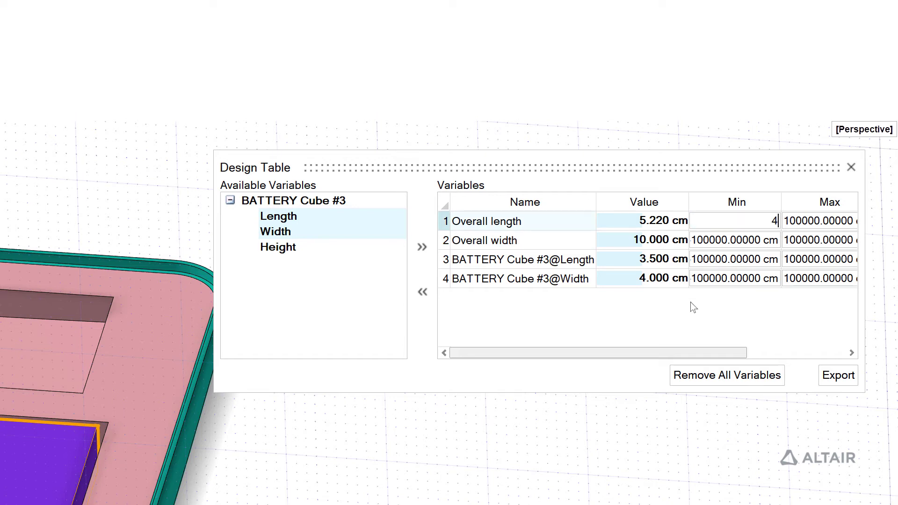
double_click(824, 220)
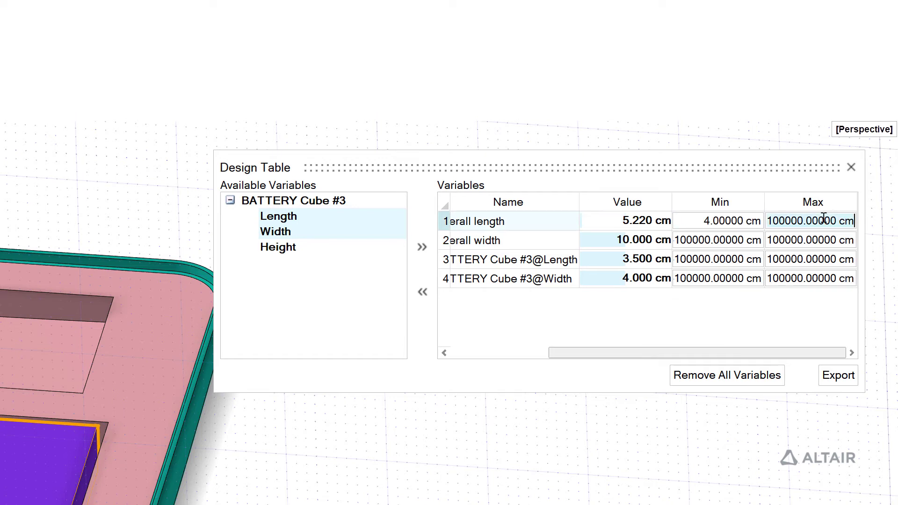
key("BackSpace")
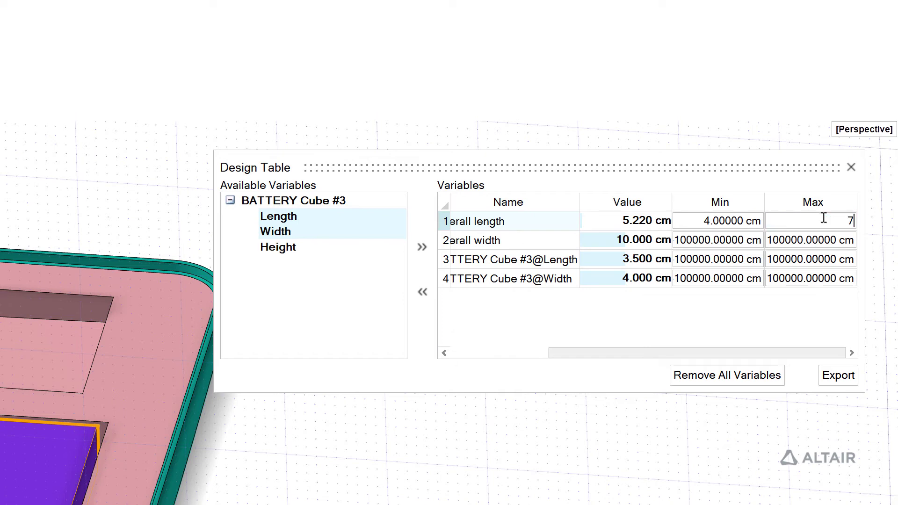
type("7")
left_click(749, 321)
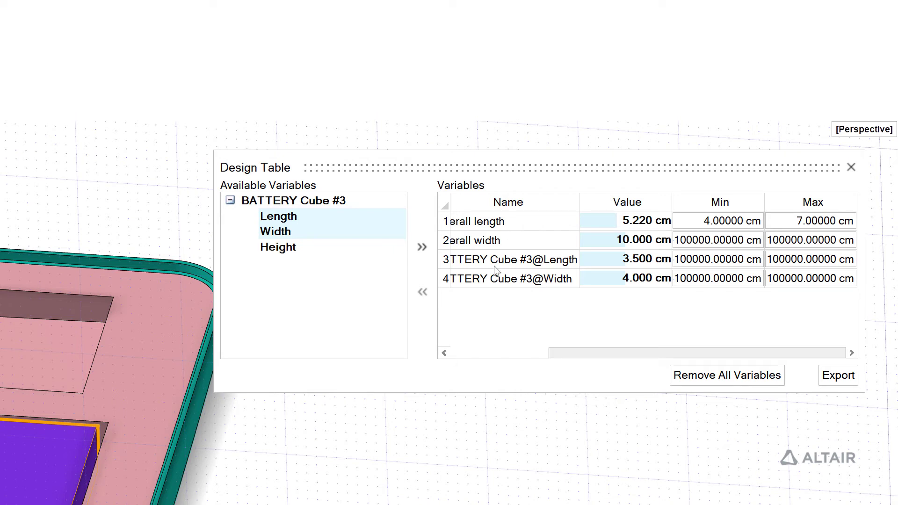
left_click(497, 352)
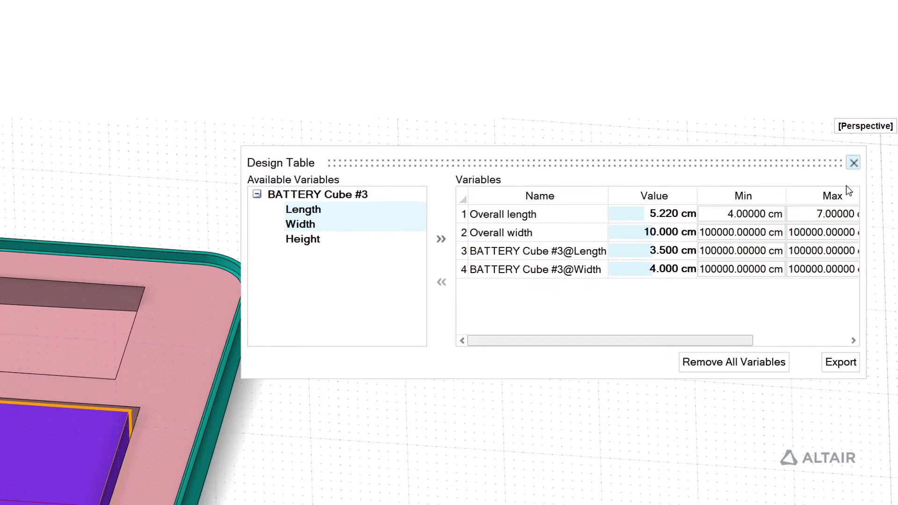
left_click(853, 161)
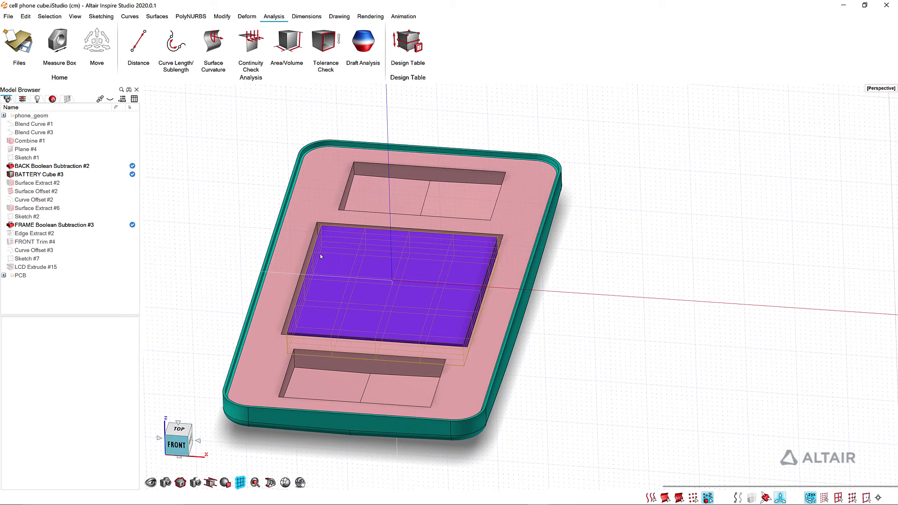
left_click(302, 232)
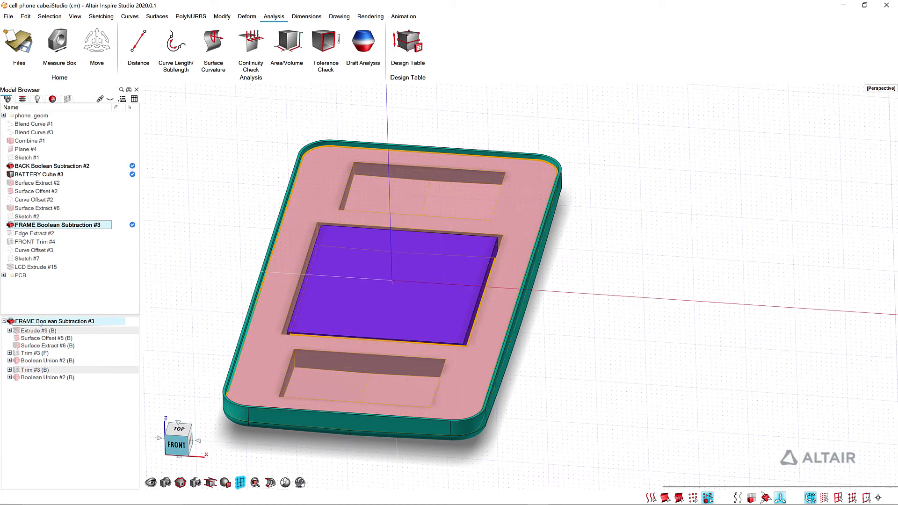
left_click(9, 330)
double_click(56, 339)
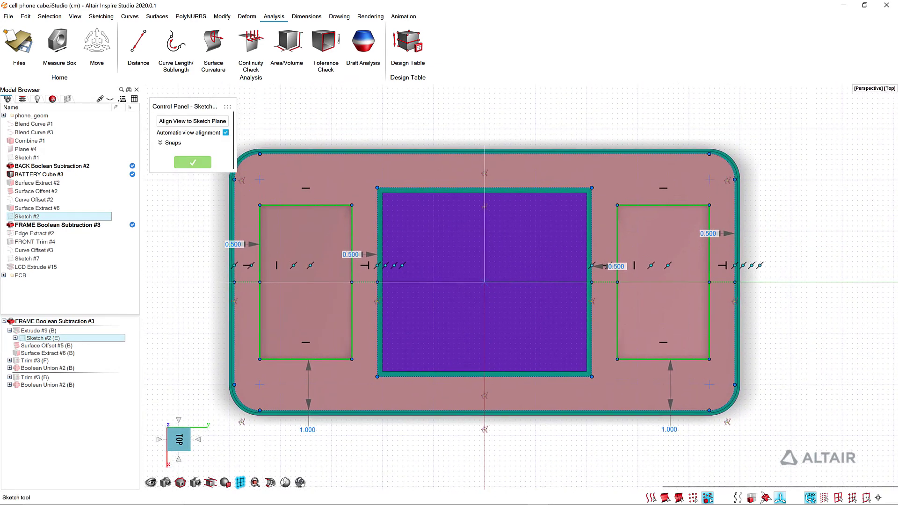
scroll(761, 199, "up", 1)
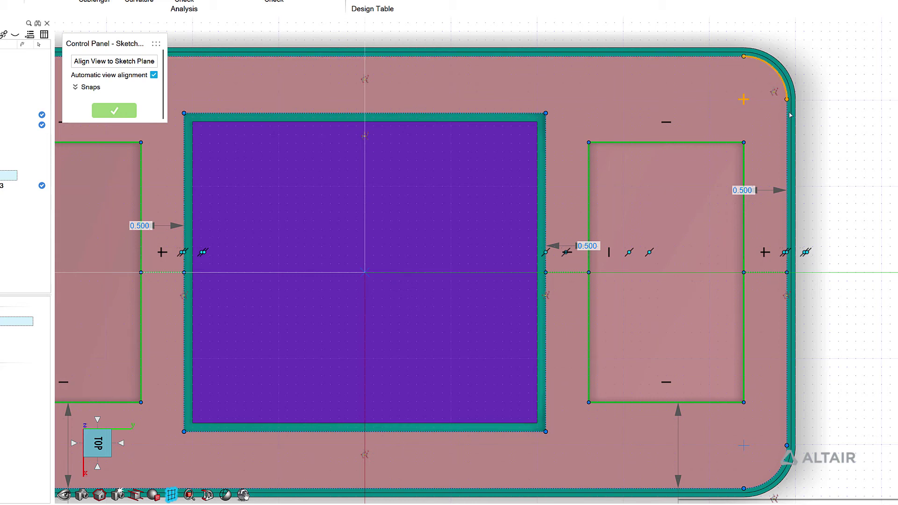
left_click(769, 191)
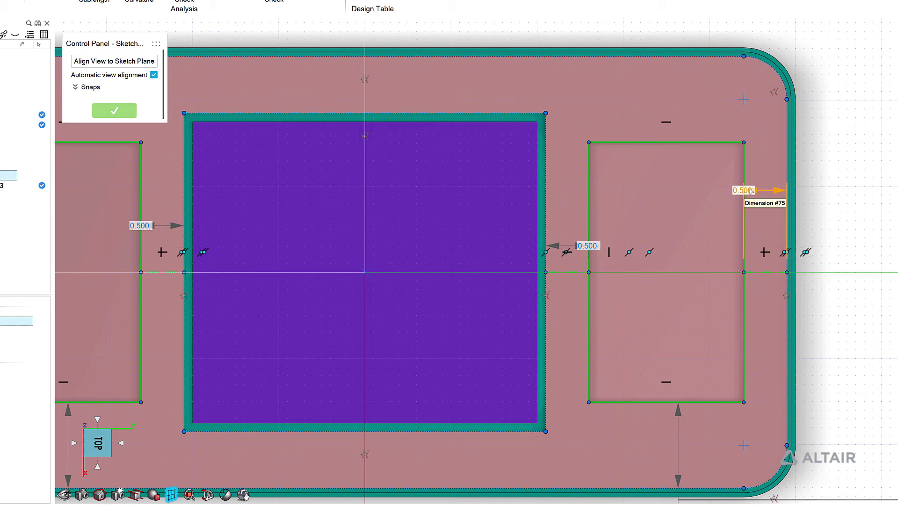
middle_click_drag(684, 450, 696, 385)
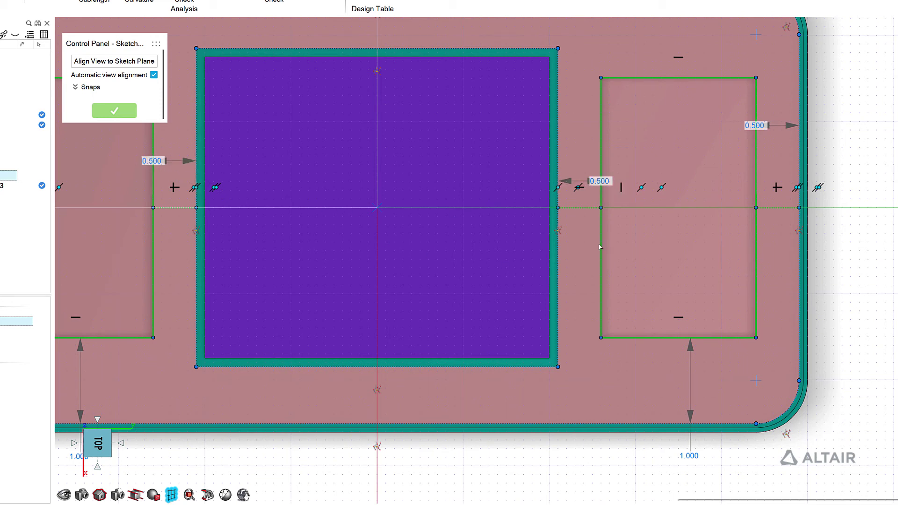
scroll(524, 312, "down", 5)
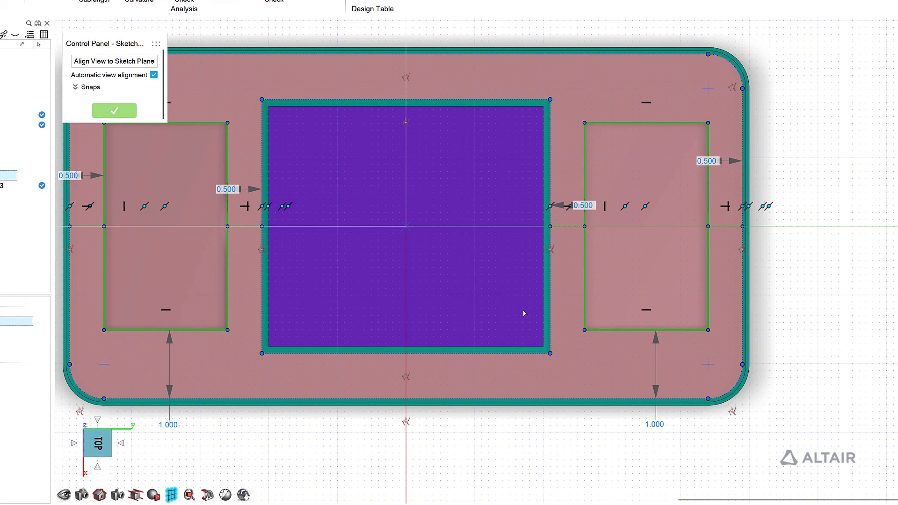
right_click_drag(524, 312, 439, 342)
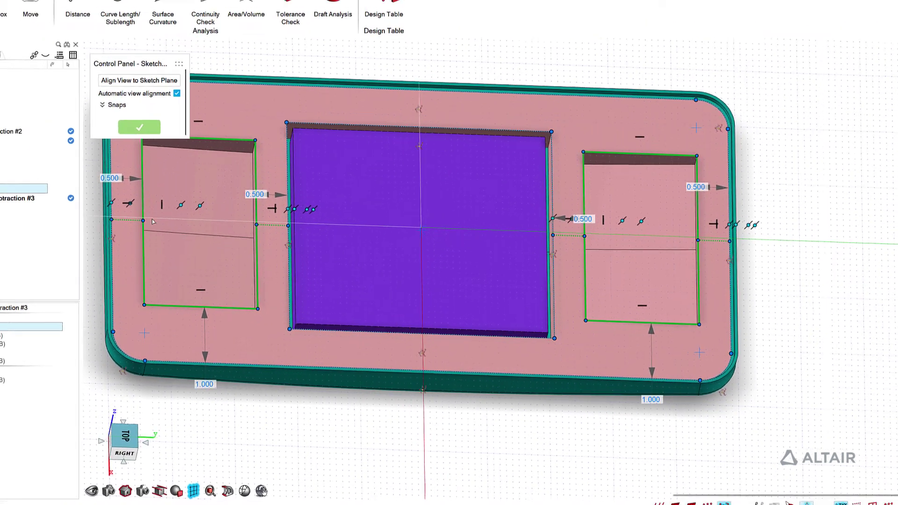
Finish the frame sketch, show the PCB and open its Sketch #3 to view the pad dimensions.
left_click(125, 110)
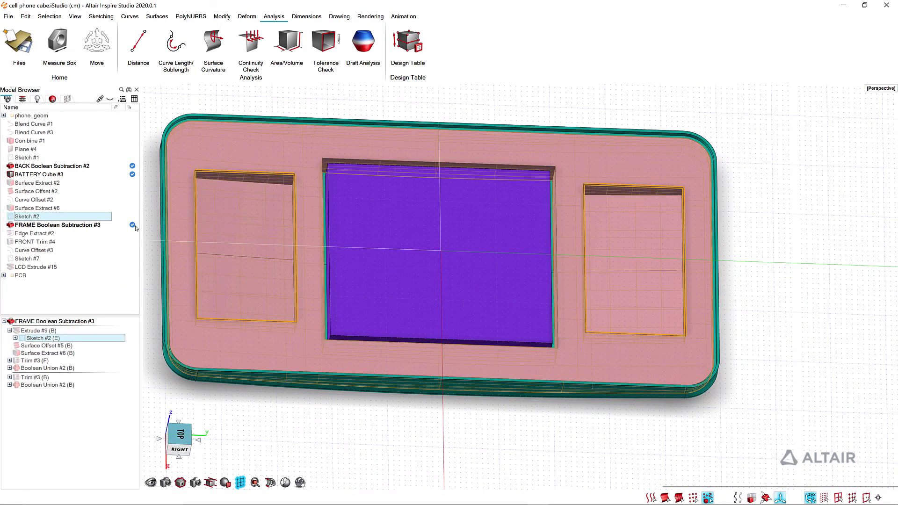
left_click(11, 276)
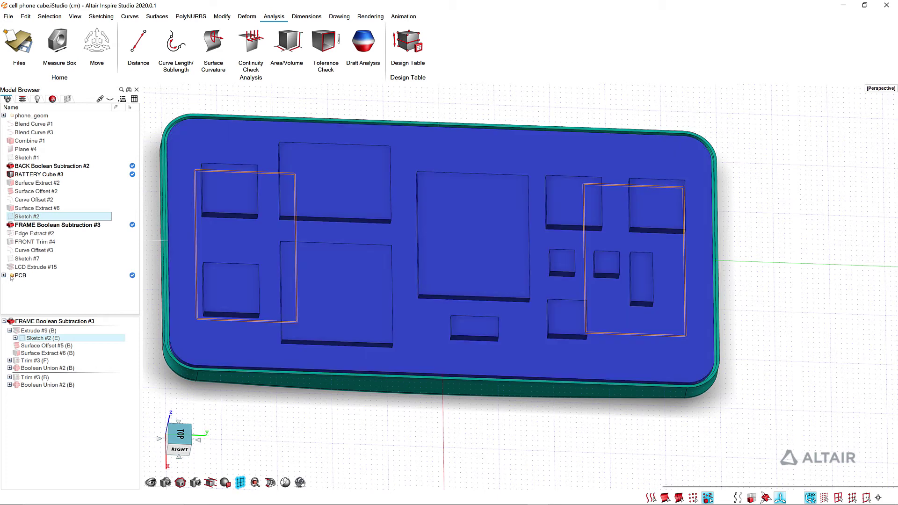
left_click(4, 275)
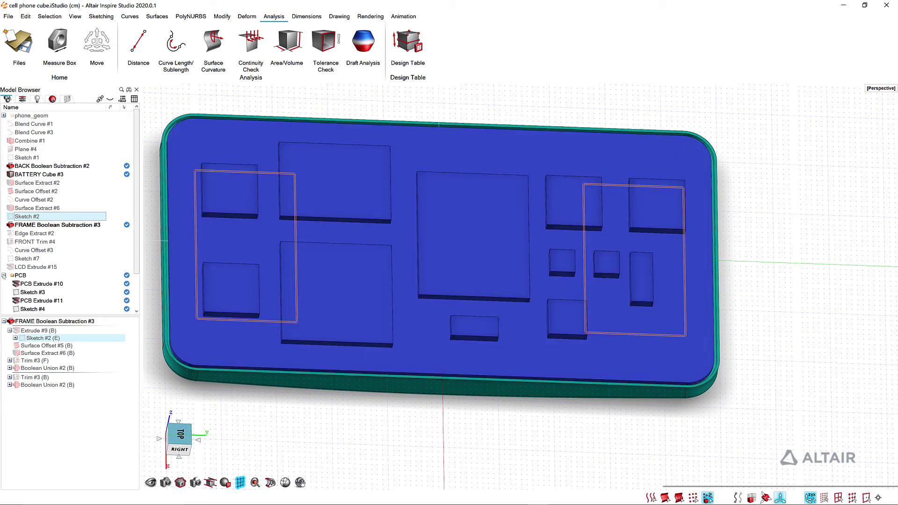
left_click(33, 293)
double_click(64, 294)
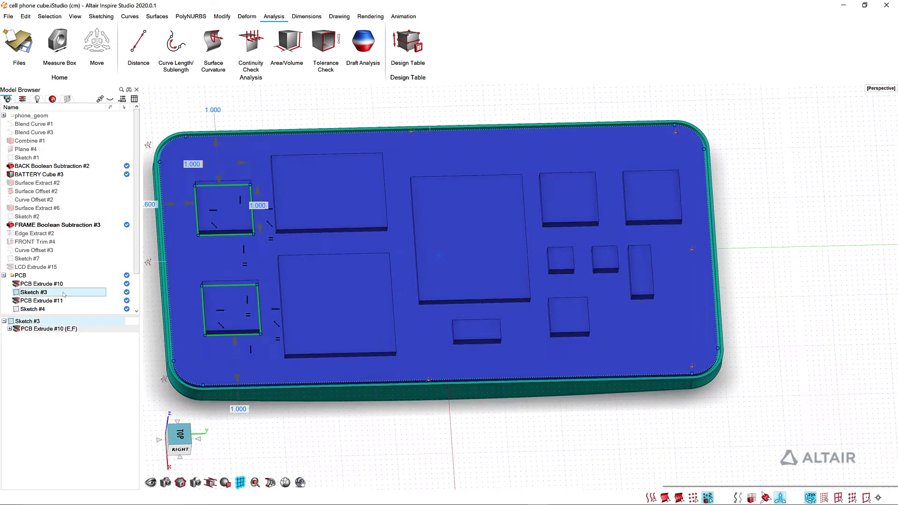
scroll(308, 400, "down", 3)
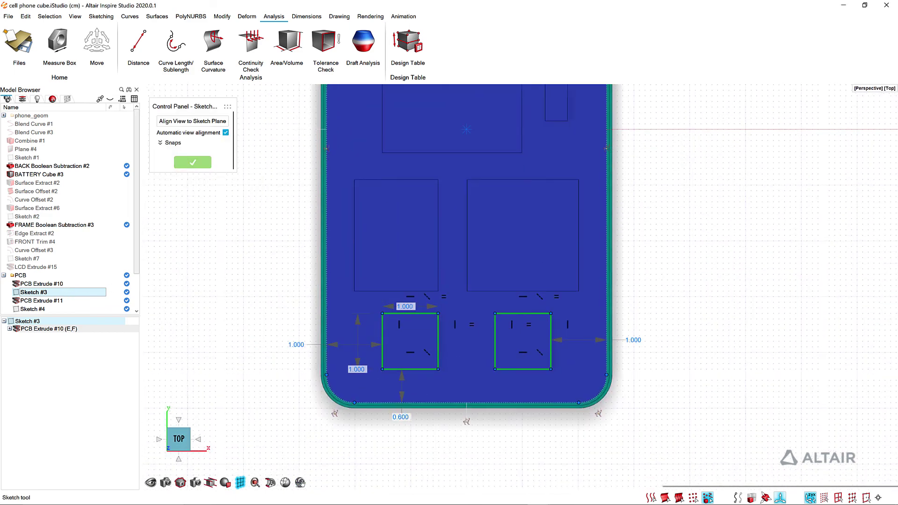
scroll(308, 400, "up", 1)
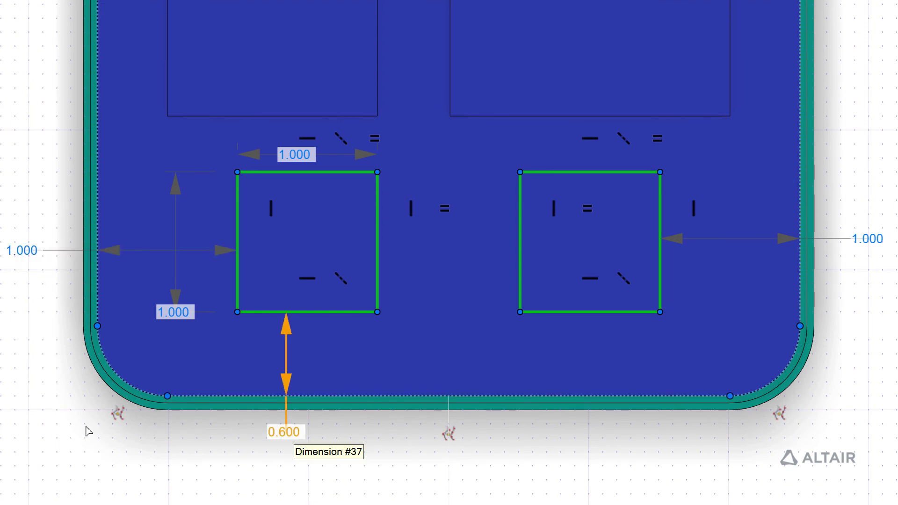
scroll(32, 304, "down", 3)
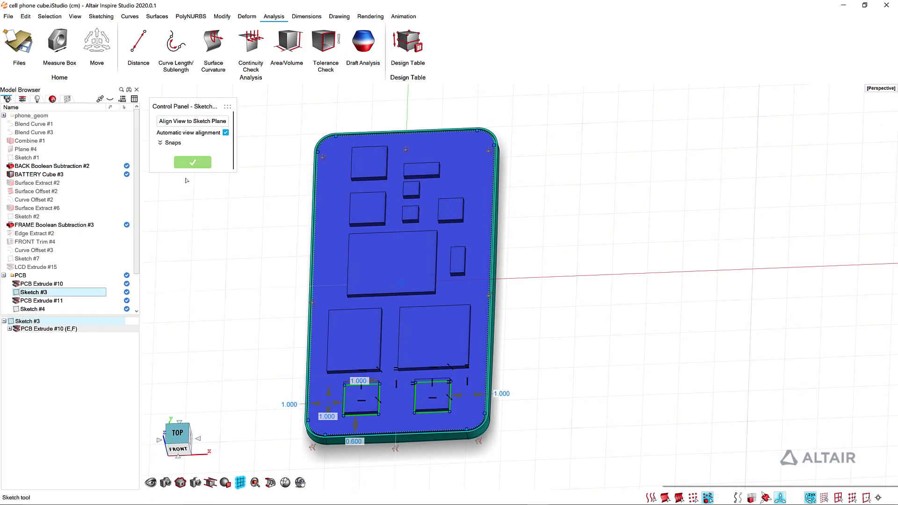
Exit Sketch #3, show LCD Extrude #15 and FRONT Trim #4, and open the shell's Sketch #7.
left_click(192, 162)
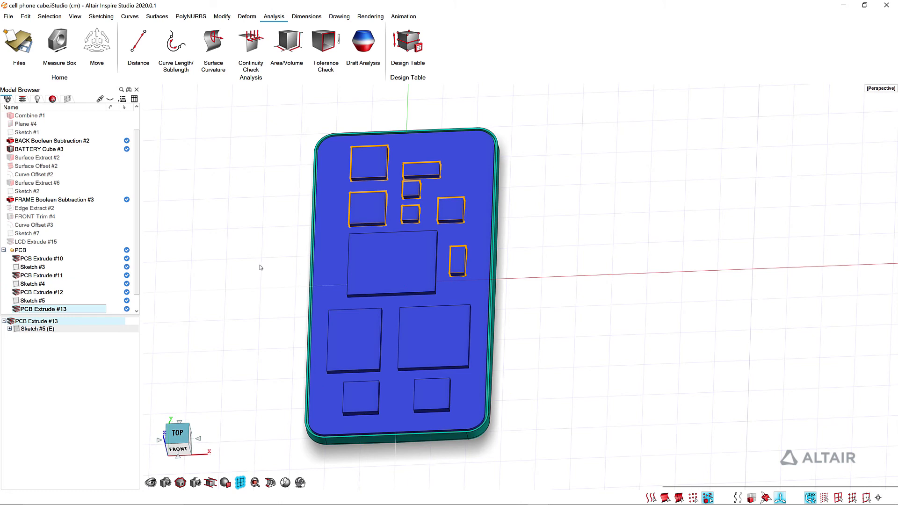
scroll(83, 249, "up", 1)
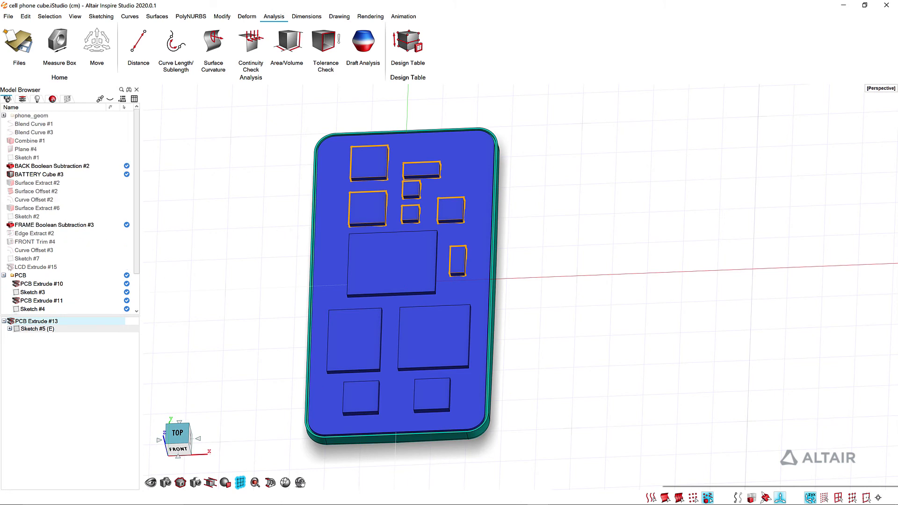
left_click(10, 267)
left_click(10, 242)
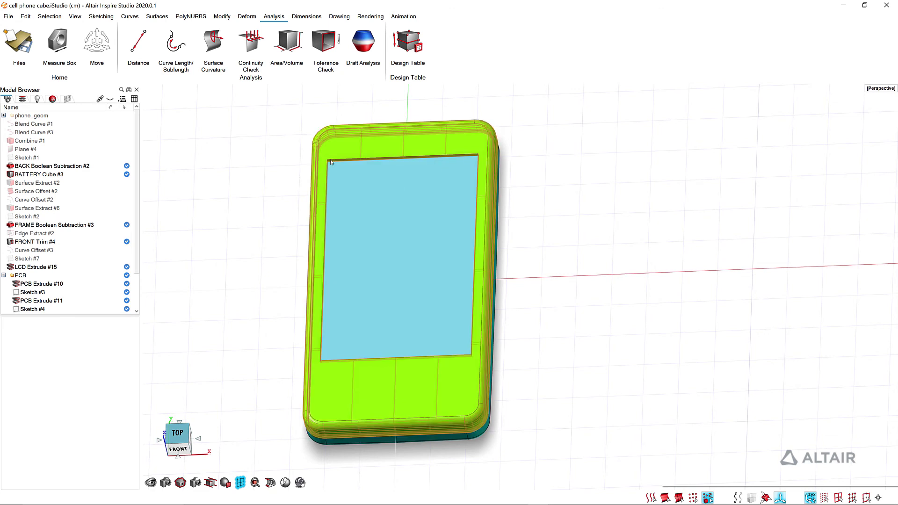
left_click(339, 151)
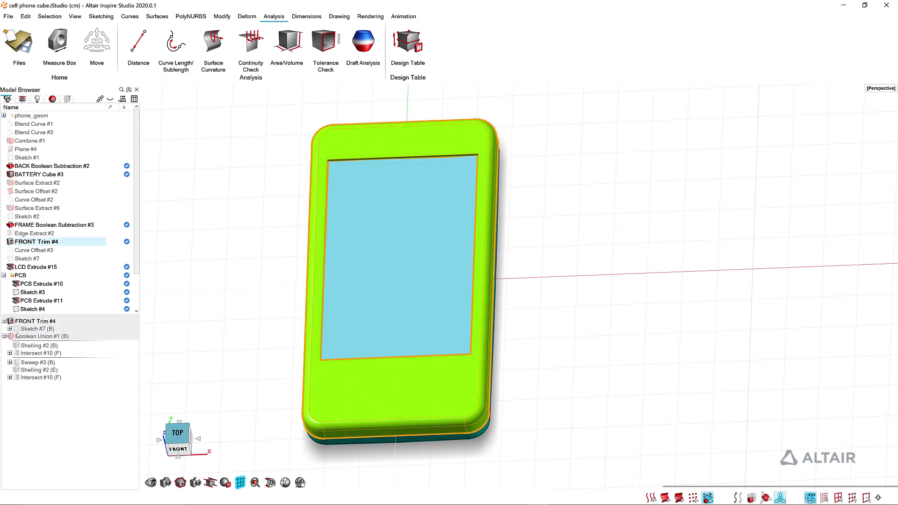
left_click(64, 328)
double_click(64, 329)
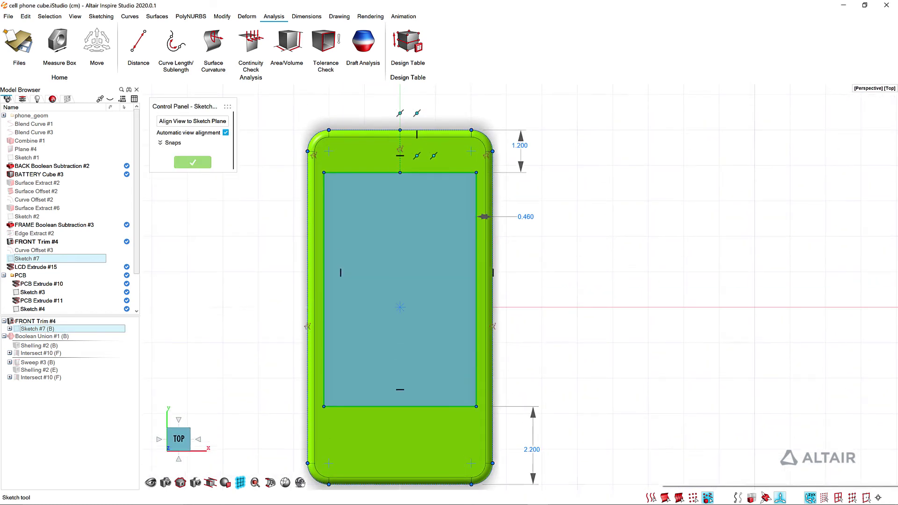
Inspect the screen sketch's 1.200 top, 0.460 side and 2.200 bottom dimensions.
scroll(394, 156, "up", 2)
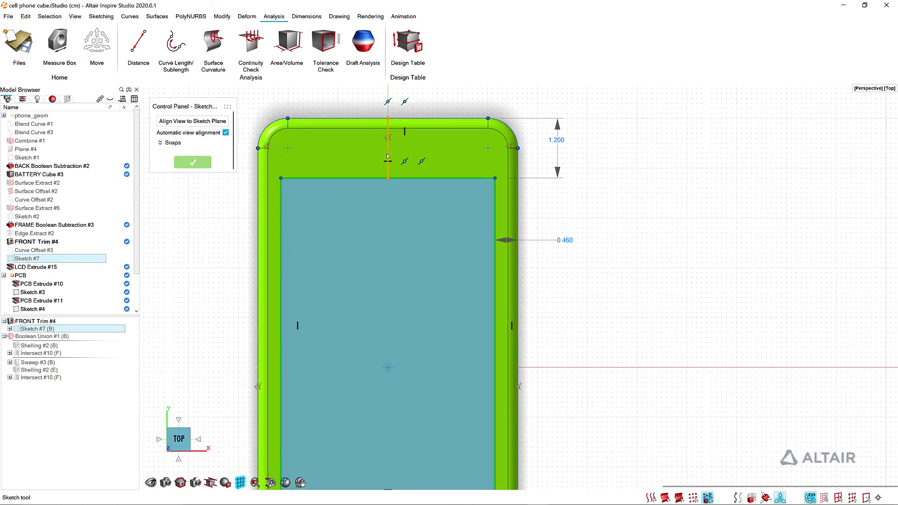
middle_click_drag(343, 28, 383, 114)
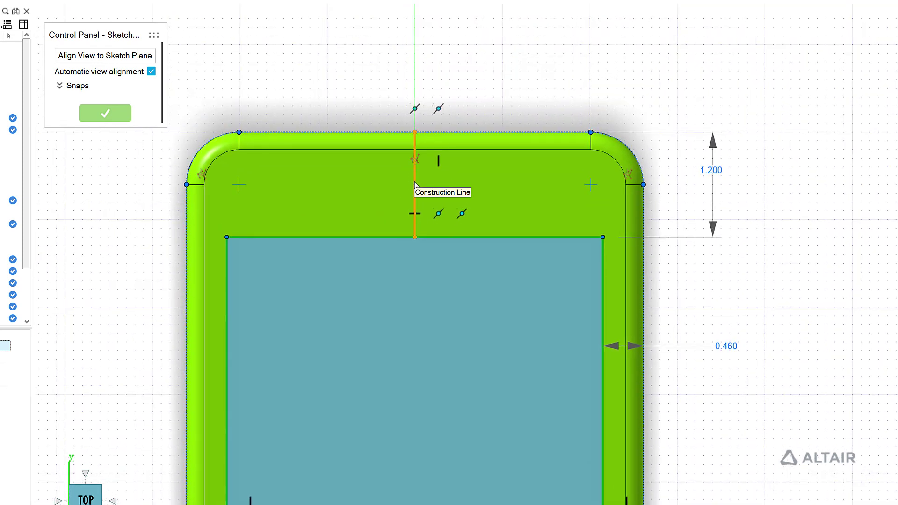
left_click(415, 232)
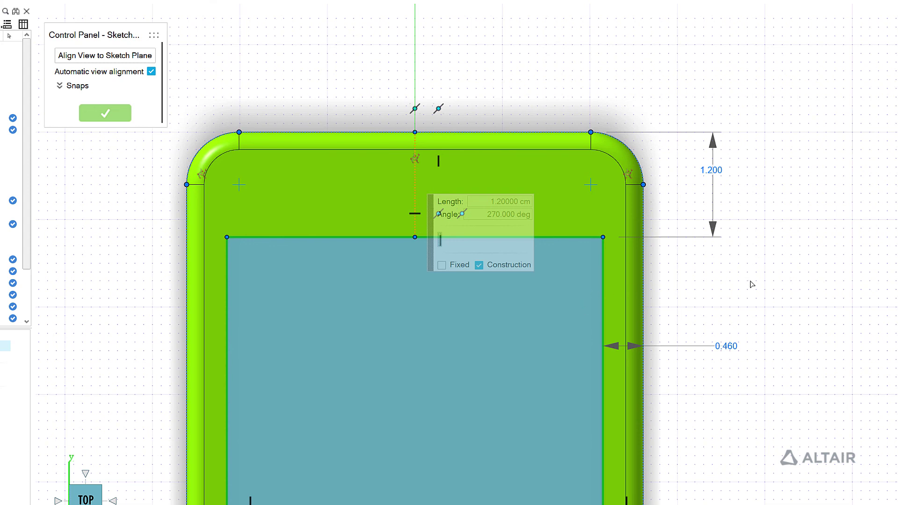
left_click(696, 167)
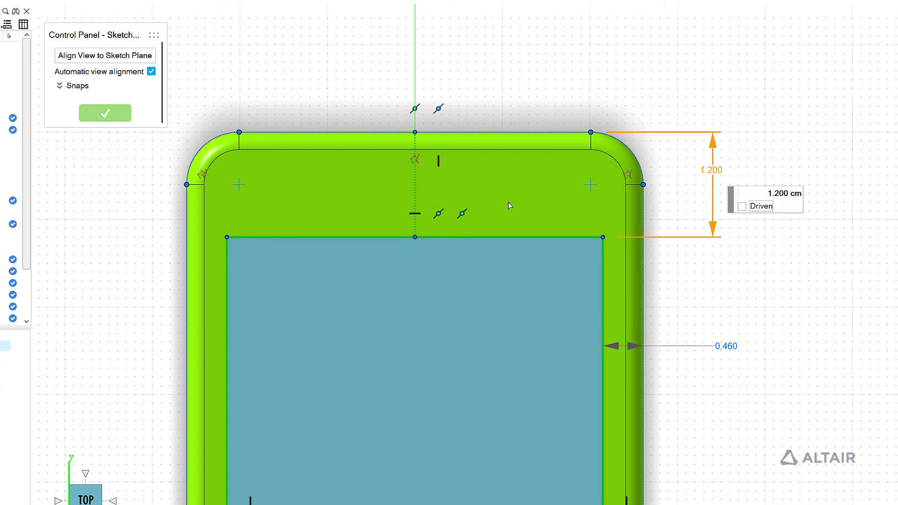
left_click(774, 110)
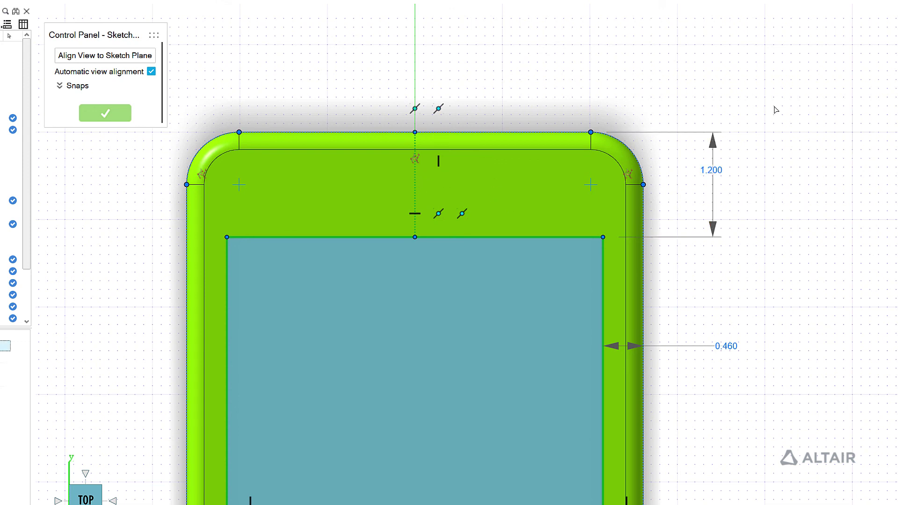
scroll(773, 110, "down", 3)
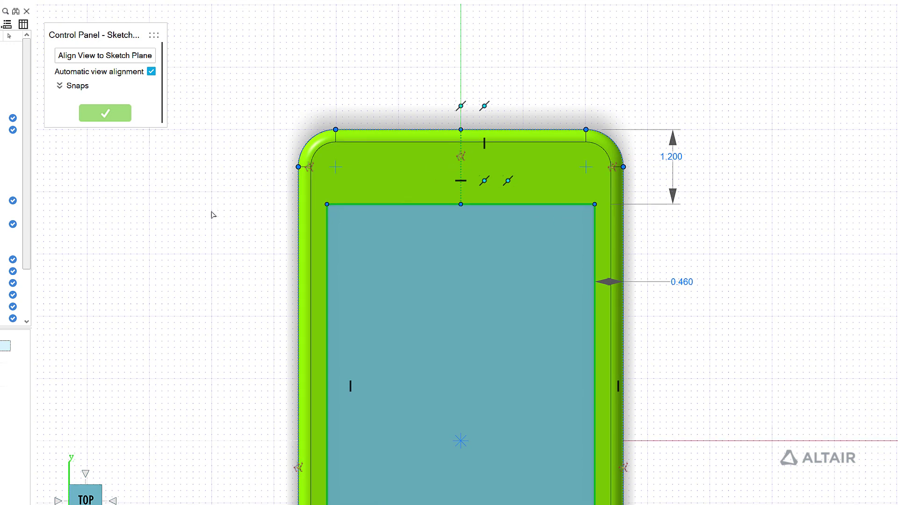
scroll(215, 225, "down", 3)
scroll(215, 197, "down", 1)
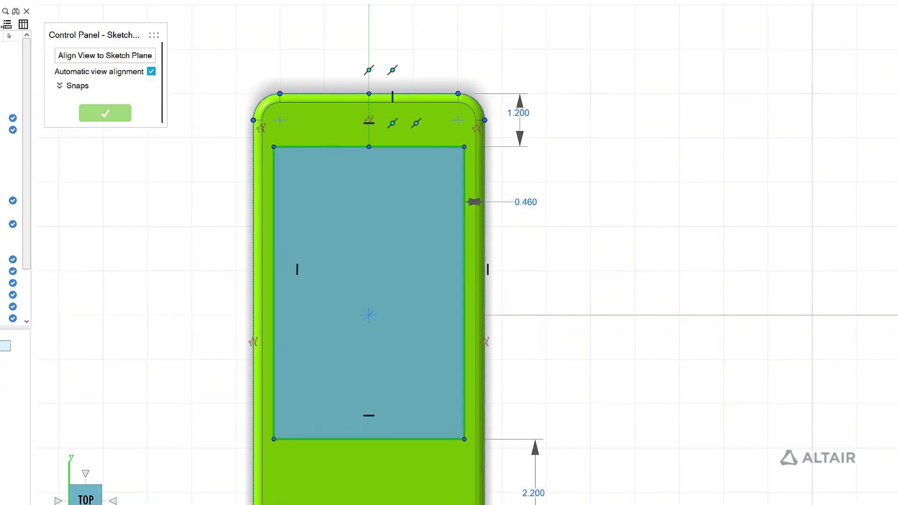